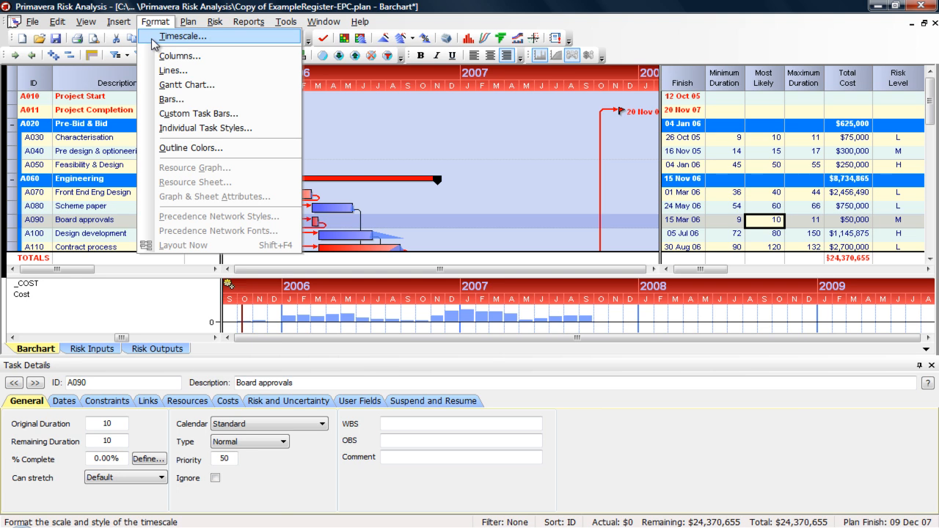
- Change the Timescale dialog's Scale setting from months to Years and apply it
click(152, 41)
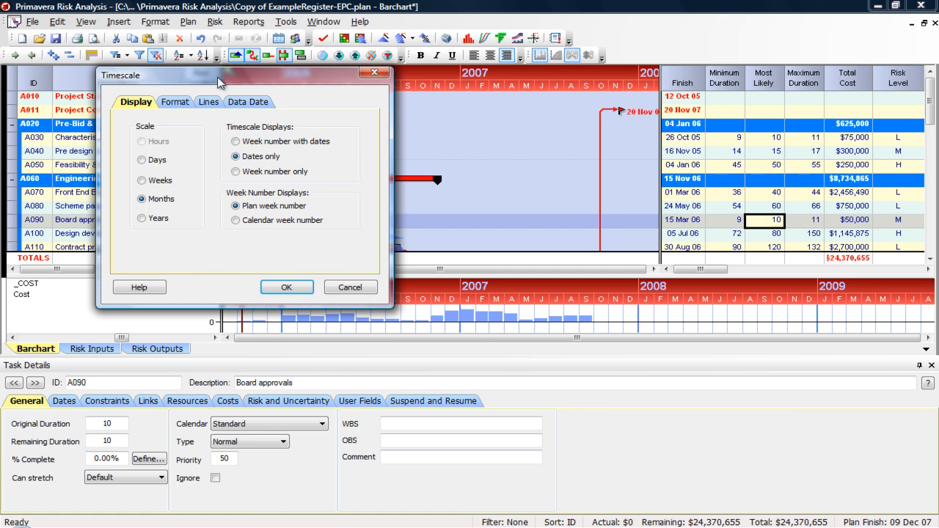
drag(224, 83, 301, 156)
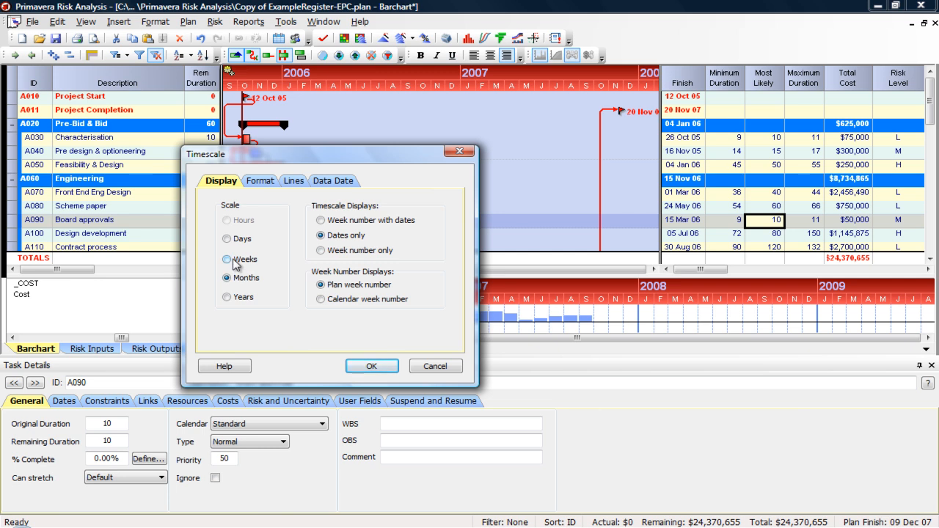
click(289, 183)
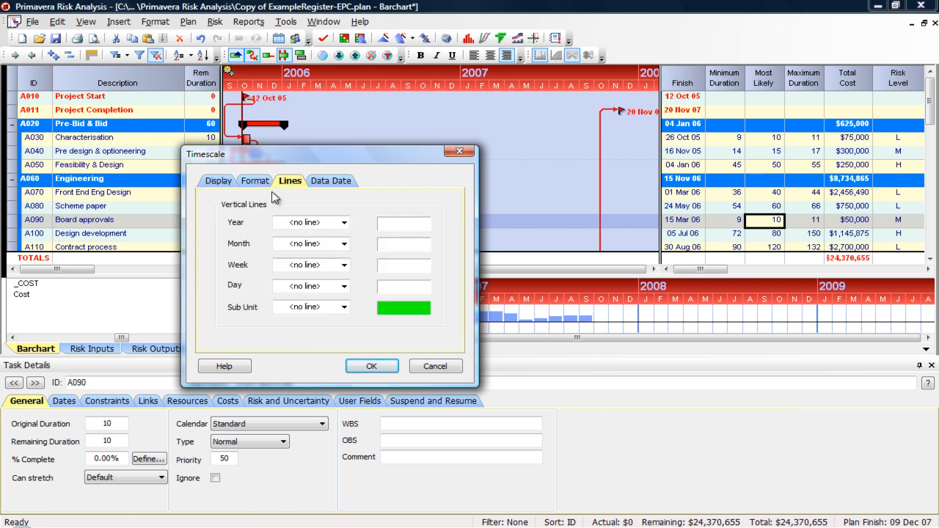
click(226, 183)
click(248, 300)
click(371, 366)
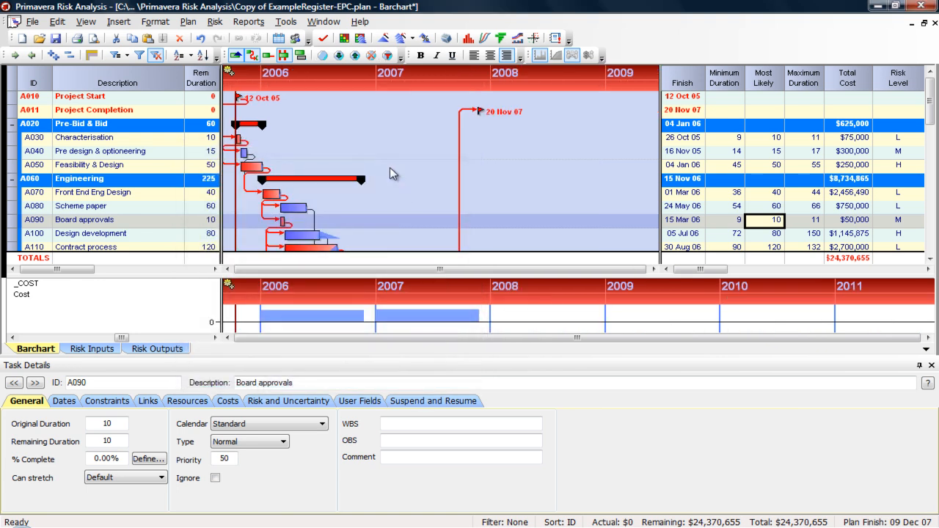
- Dismiss the timescale header's context menu unchanged and bring up the Format menu
right_click(386, 85)
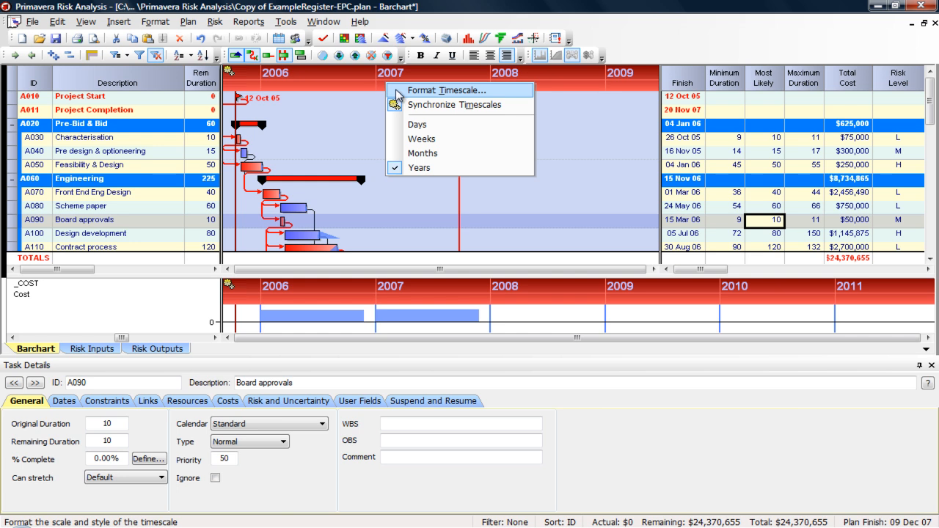
click(338, 82)
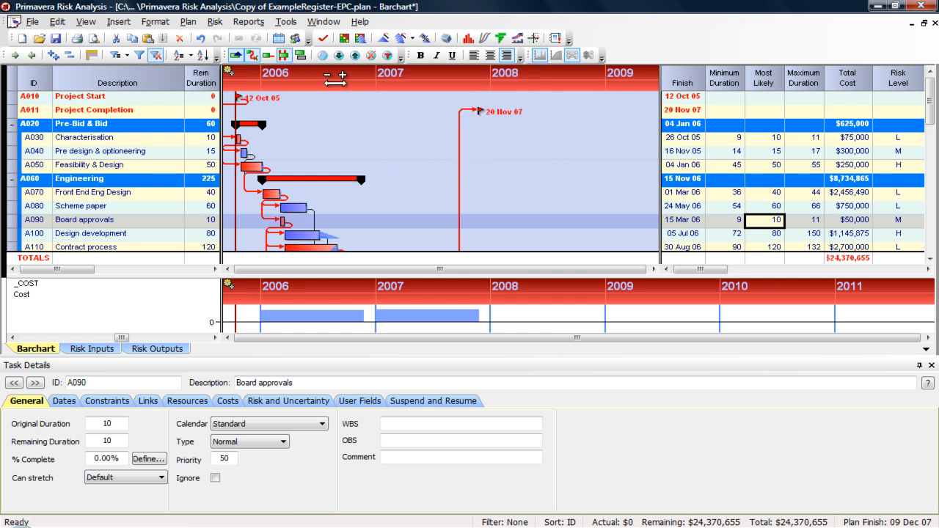
click(156, 24)
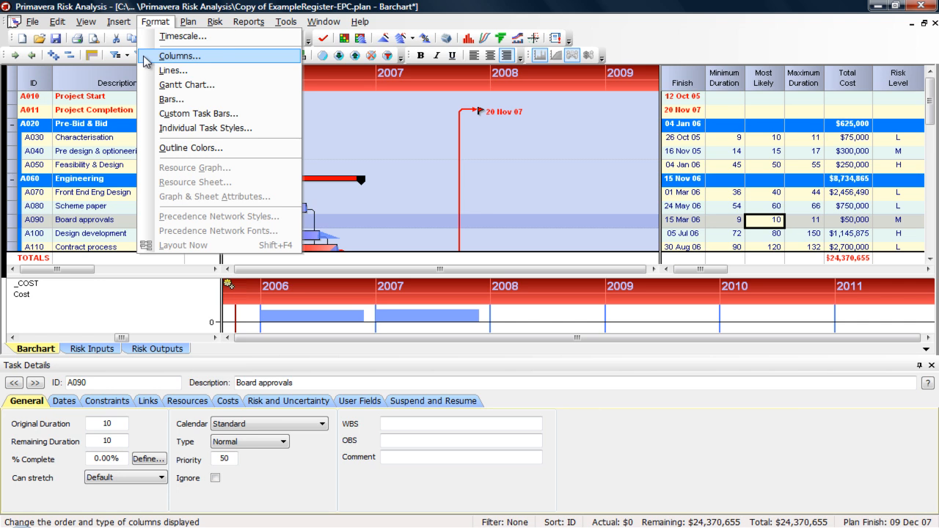
click(149, 57)
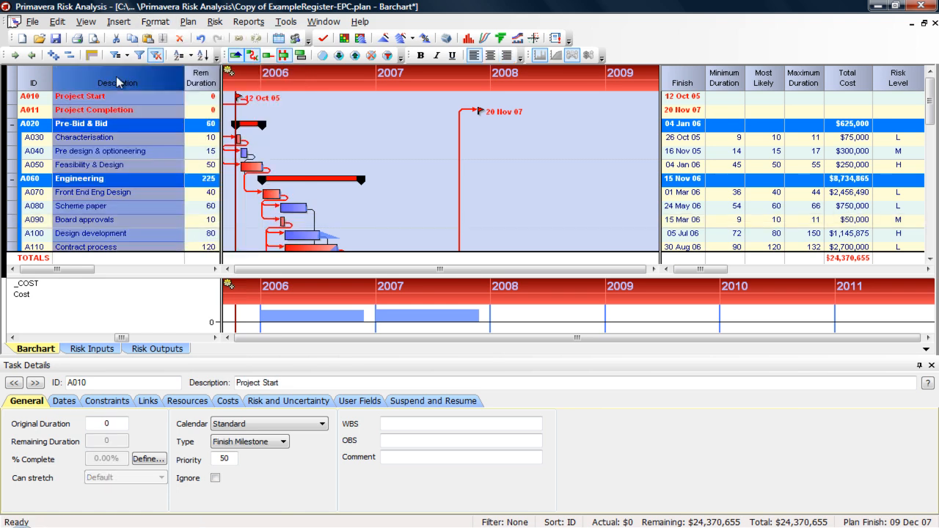
double_click(118, 82)
drag(178, 93, 323, 98)
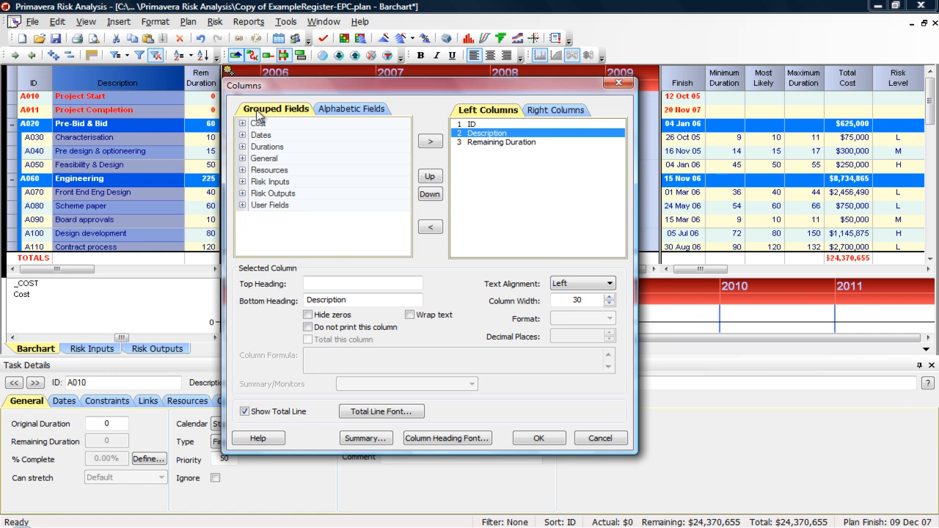
click(340, 110)
click(312, 112)
click(536, 110)
click(504, 111)
click(328, 109)
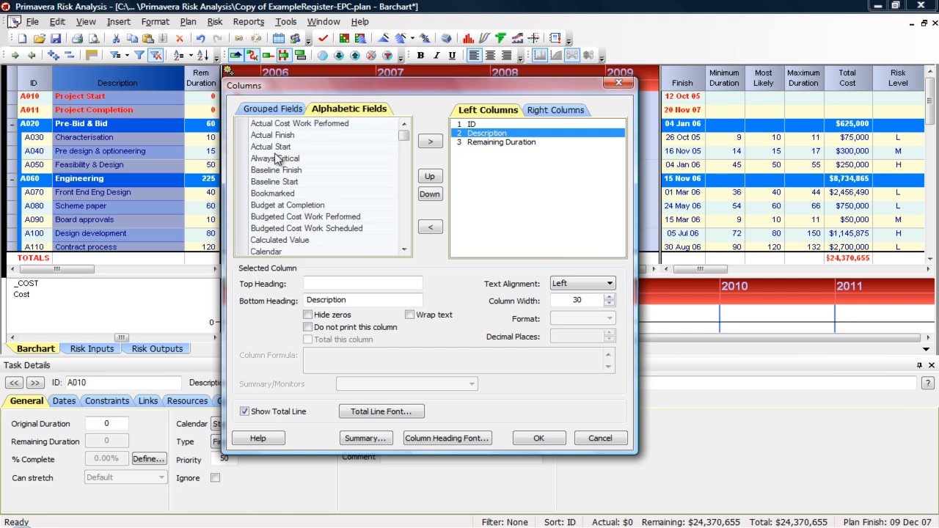
click(274, 158)
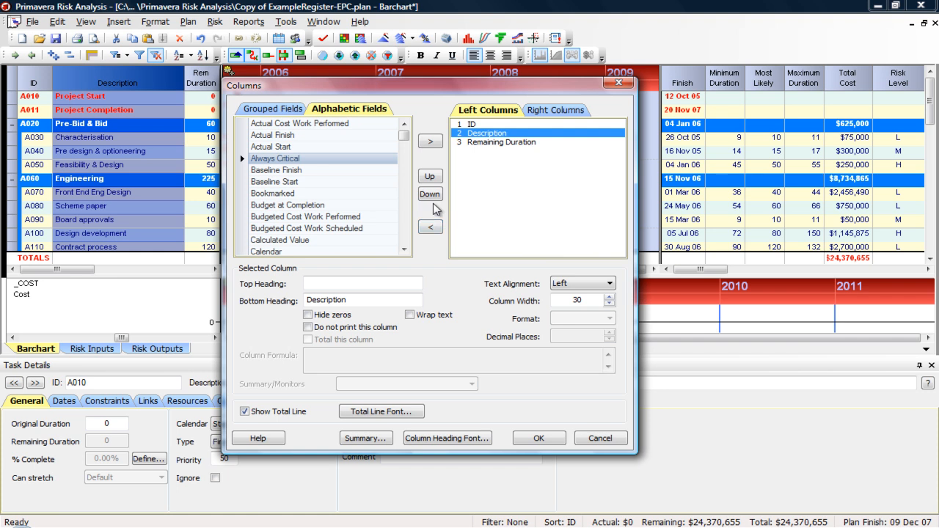
click(629, 83)
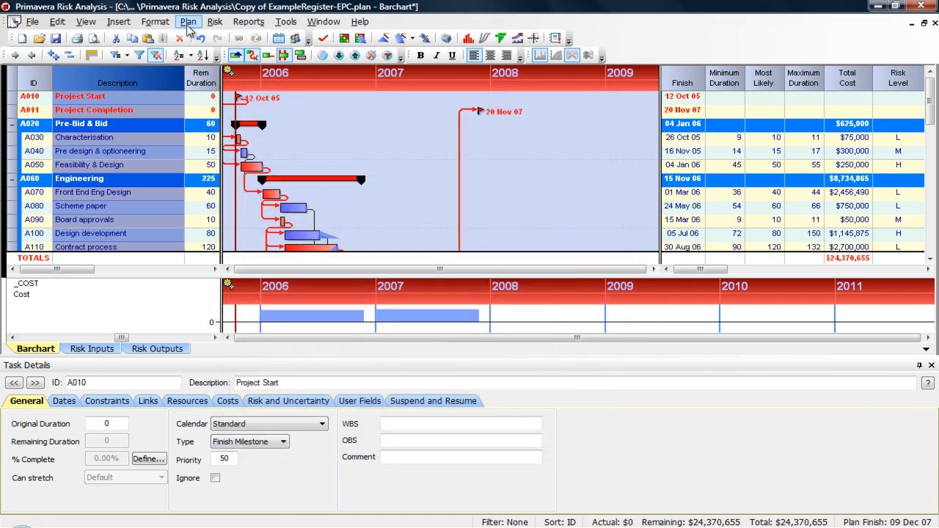
click(153, 96)
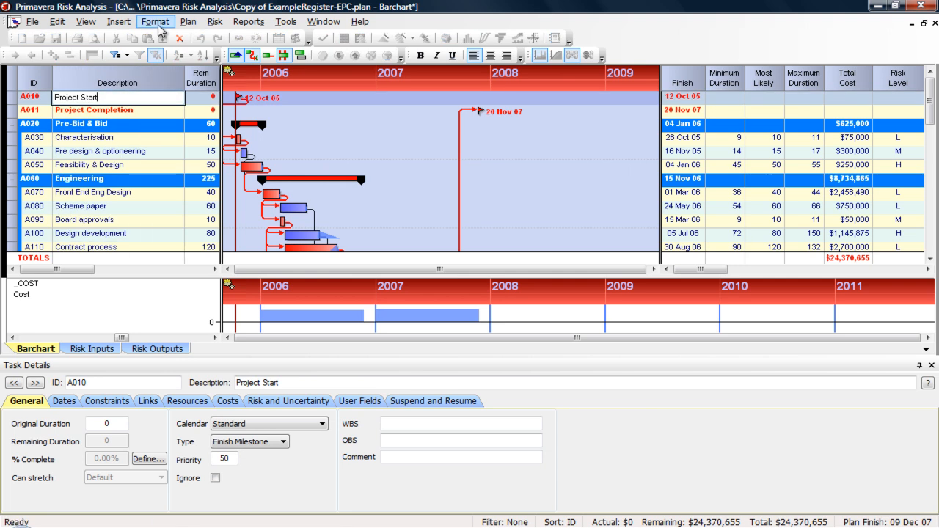
click(157, 24)
click(89, 164)
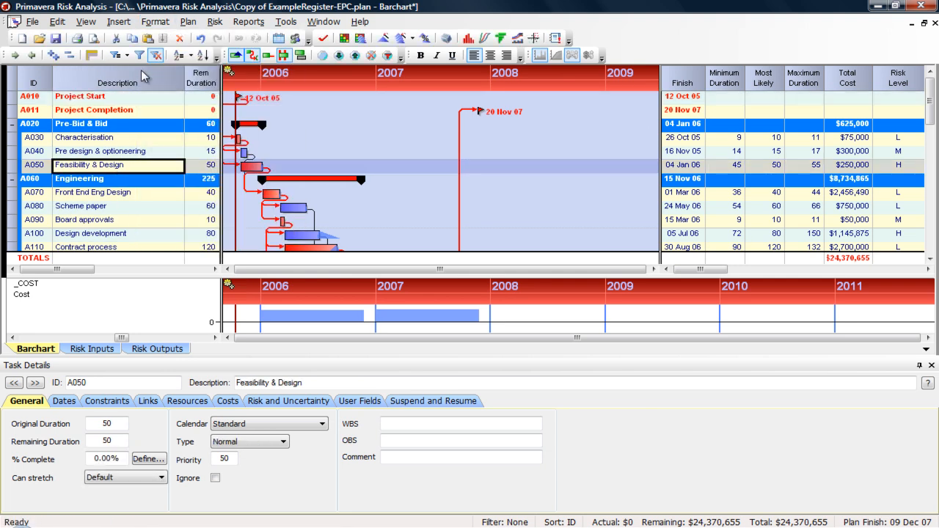
- In the Lines dialog, set Rule Line Every to 2 tasks with a solid style
click(155, 21)
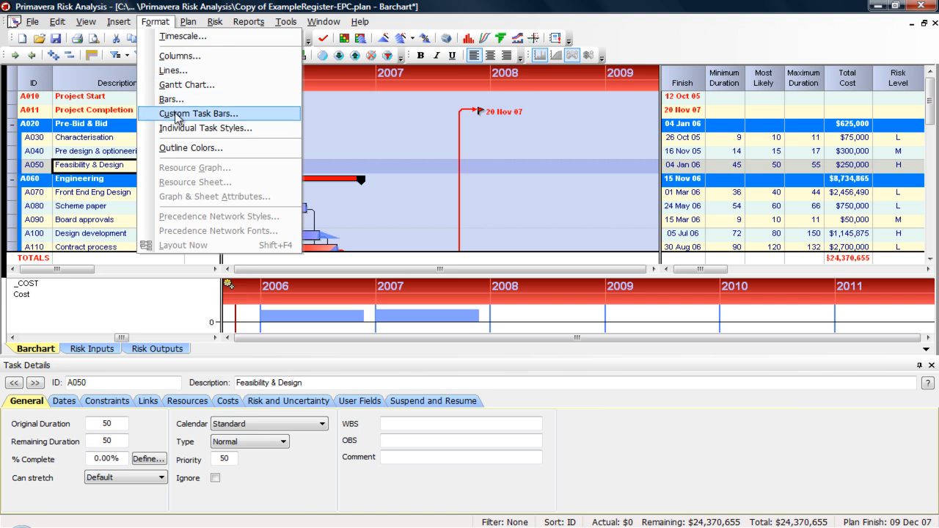
click(173, 72)
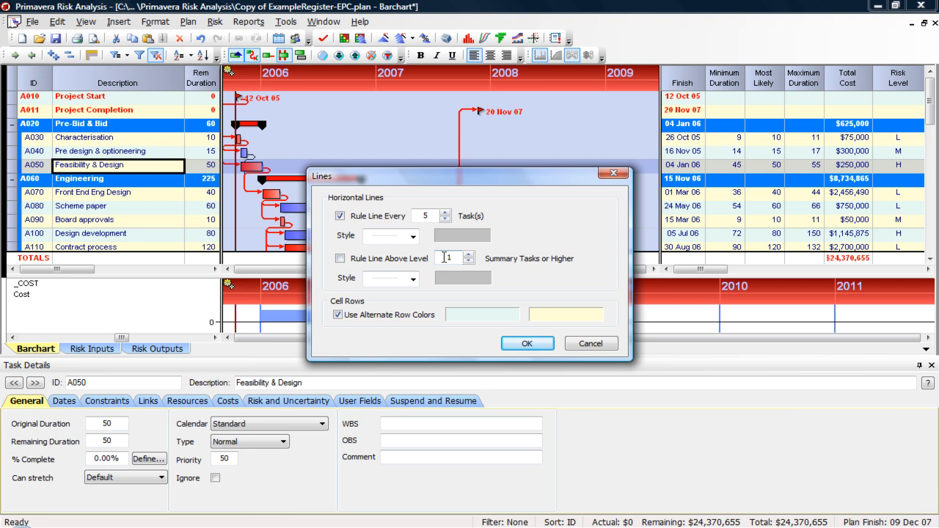
click(445, 219)
click(445, 220)
click(413, 236)
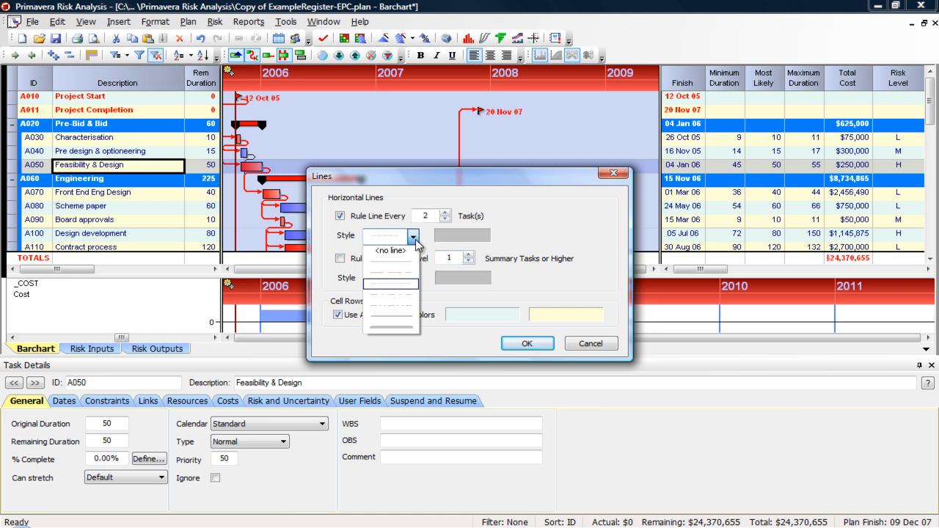
click(408, 327)
click(523, 346)
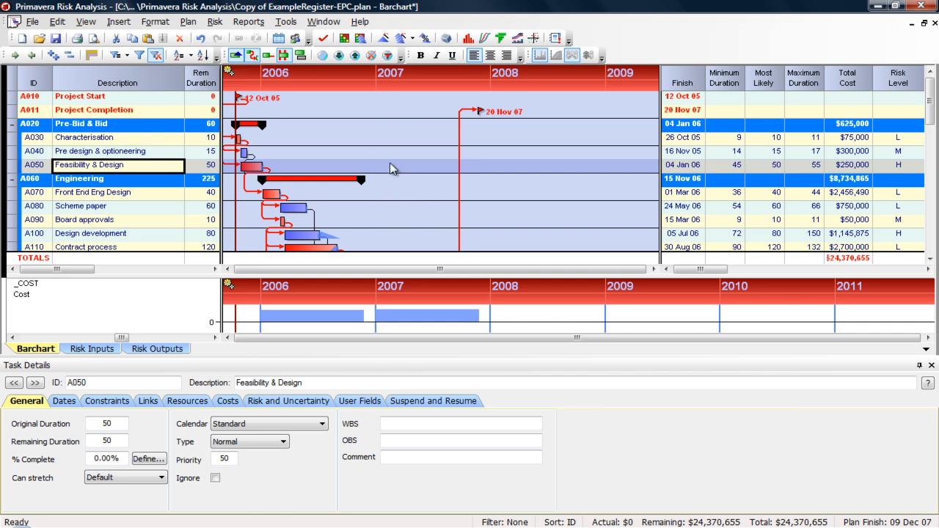
- Look through the Gantt Chart settings tabs and switch to the Links tab
click(154, 22)
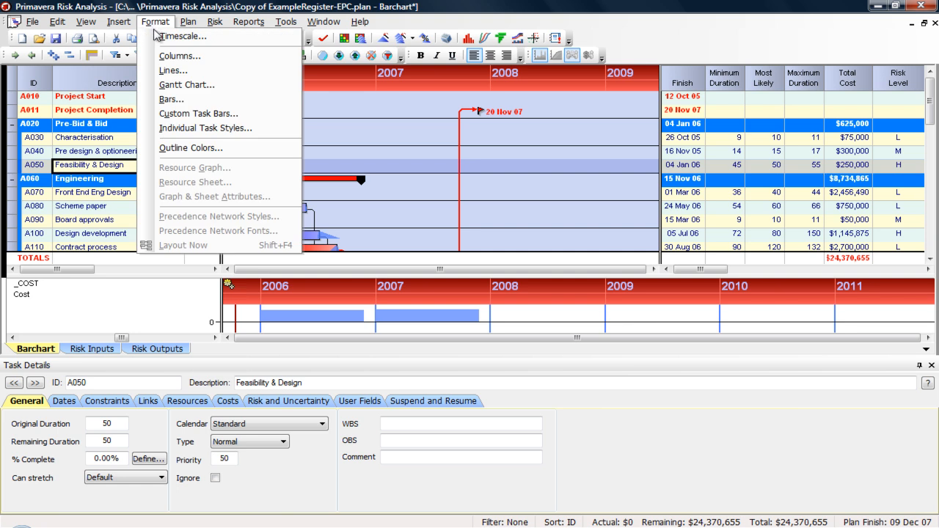
click(169, 86)
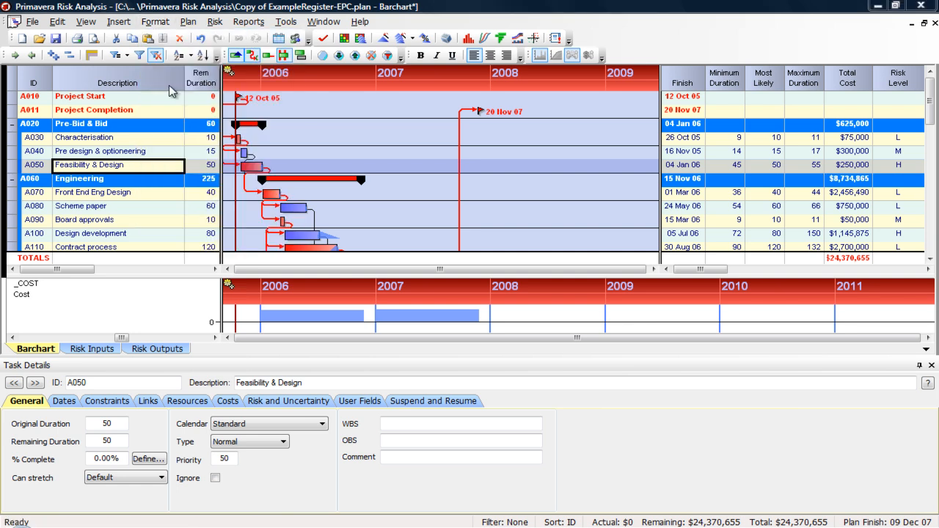
click(94, 35)
click(32, 34)
click(95, 35)
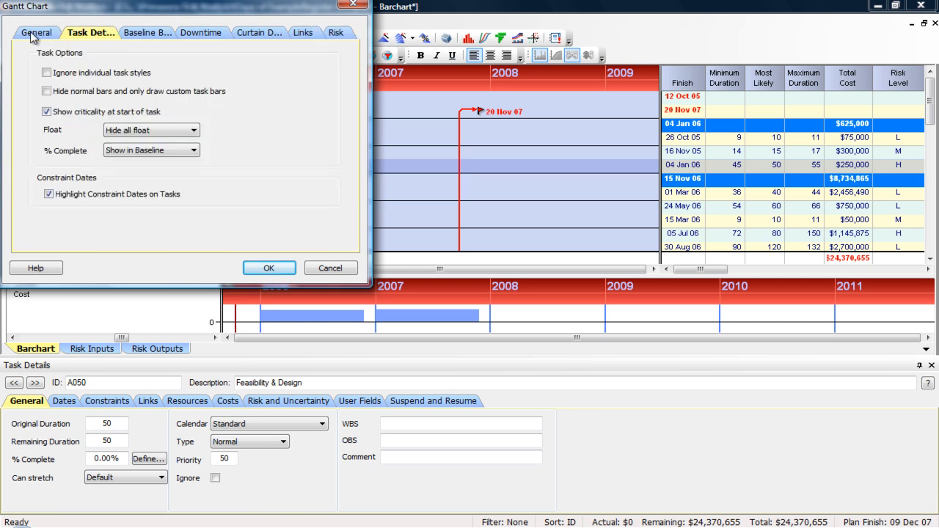
click(32, 35)
click(130, 34)
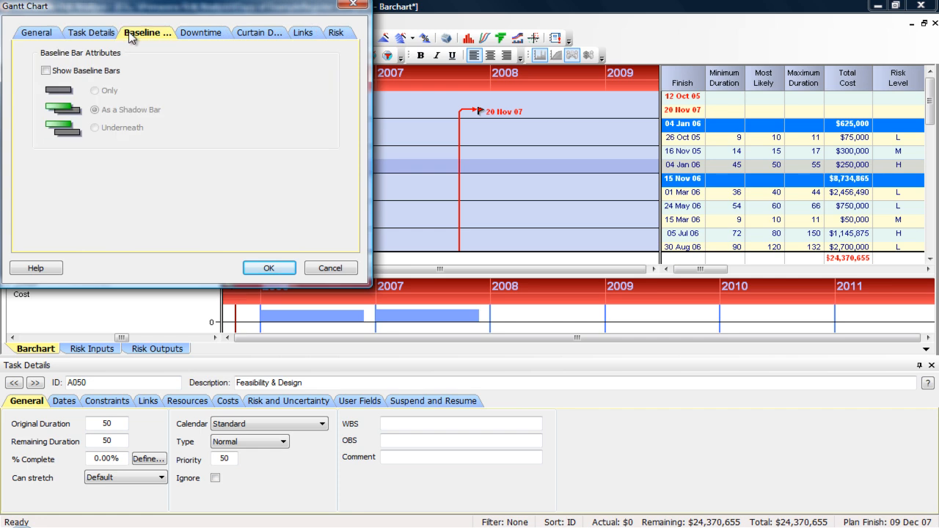
click(194, 35)
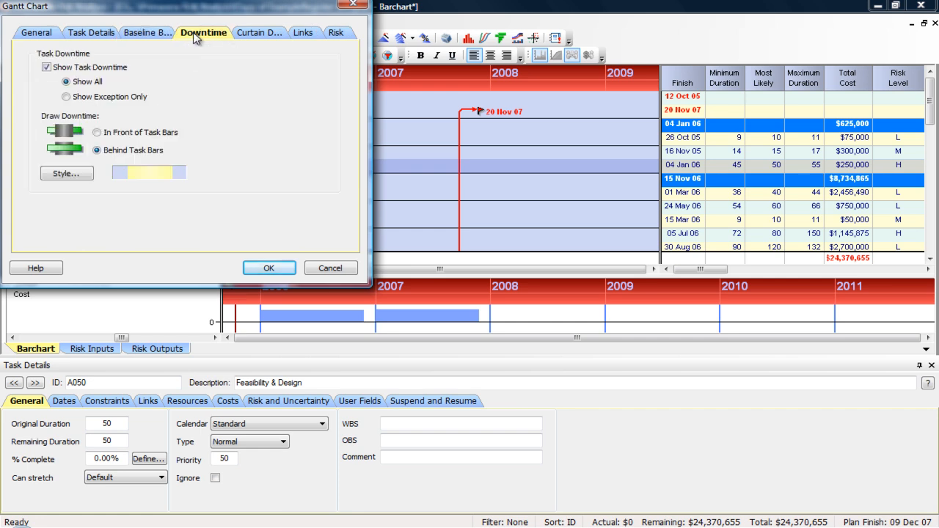
click(255, 35)
click(297, 35)
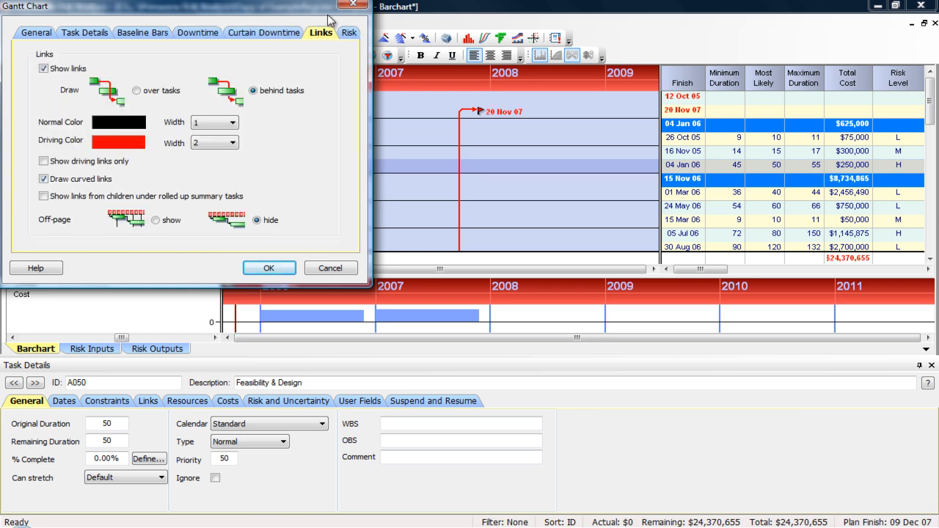
- Untick Show links to hide task links, then turn them back on with the toolbar button
drag(297, 10, 449, 99)
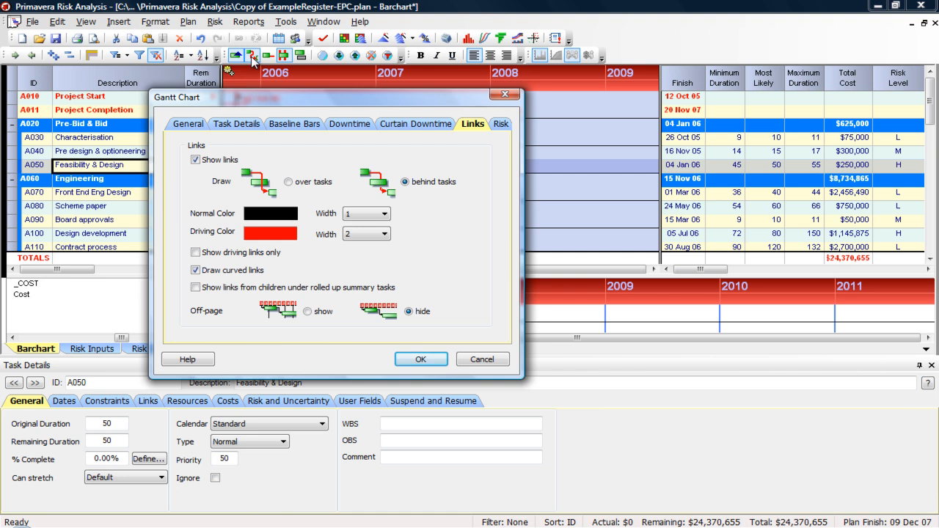
click(196, 160)
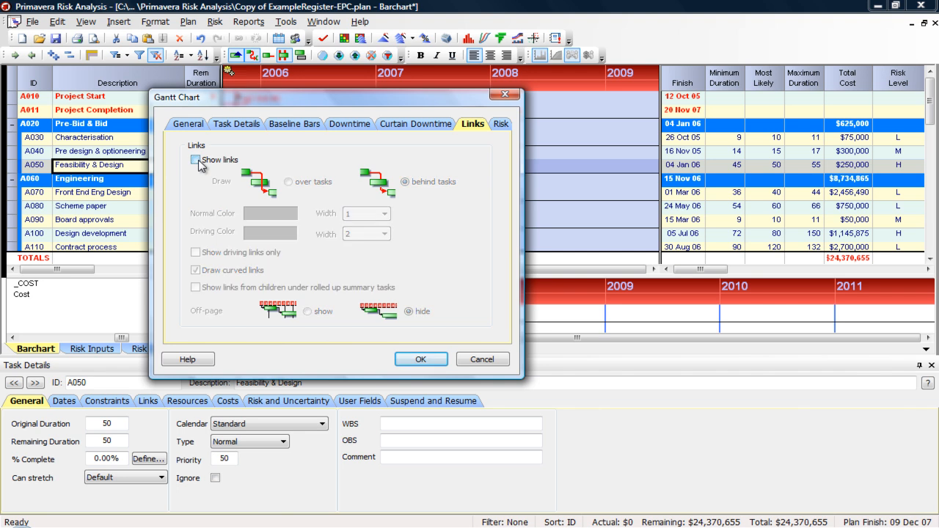
click(415, 359)
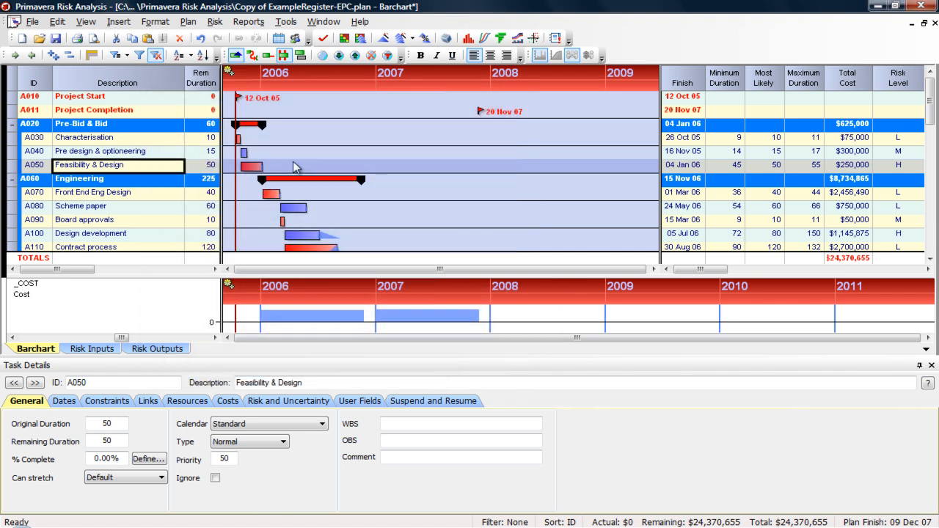
click(253, 56)
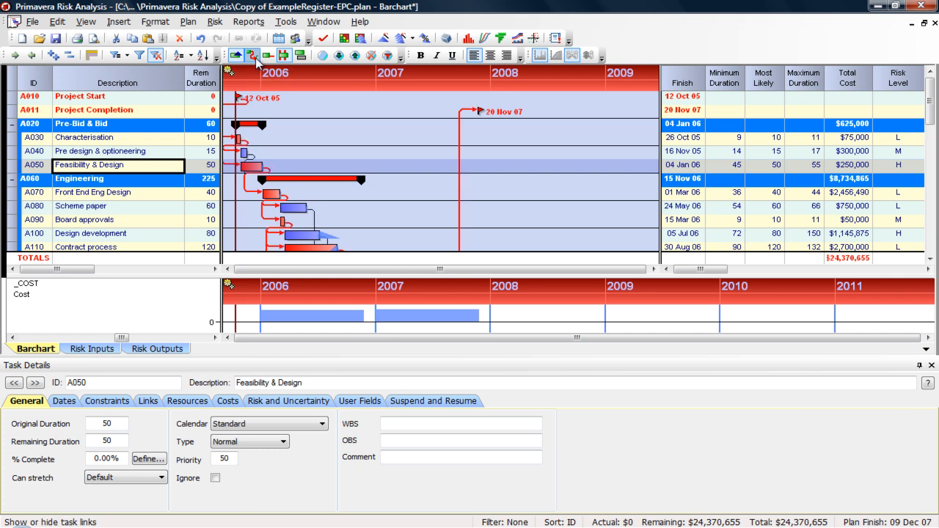
click(188, 21)
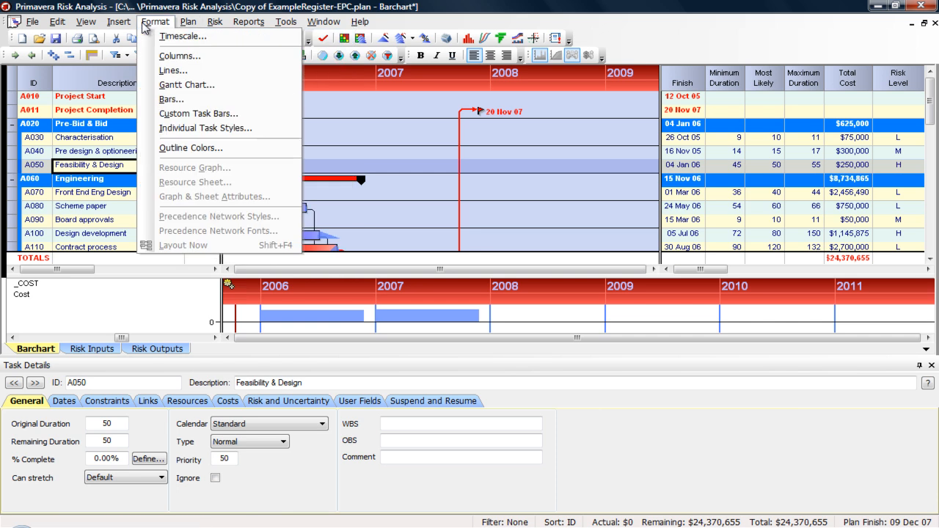
- Review the Bar Styles and Task Fonts tabs of the Bars dialog and accept them
click(173, 101)
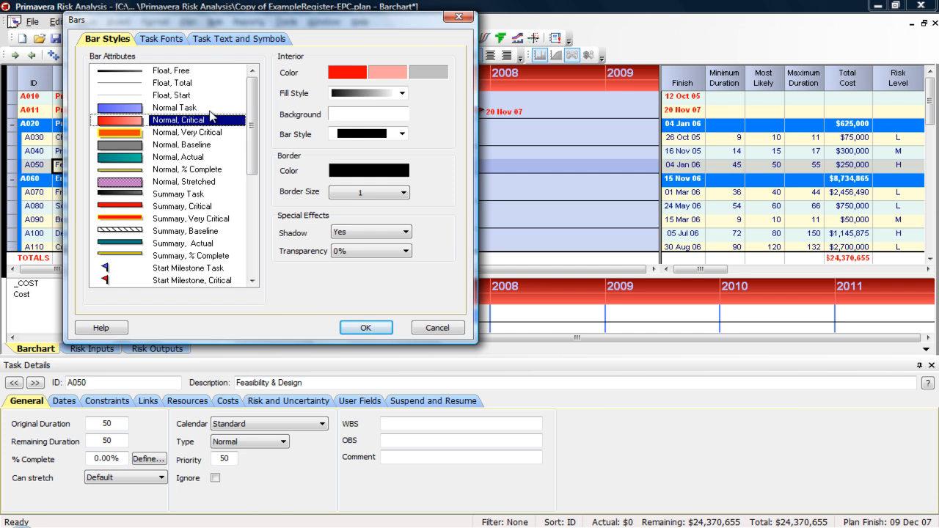
click(159, 40)
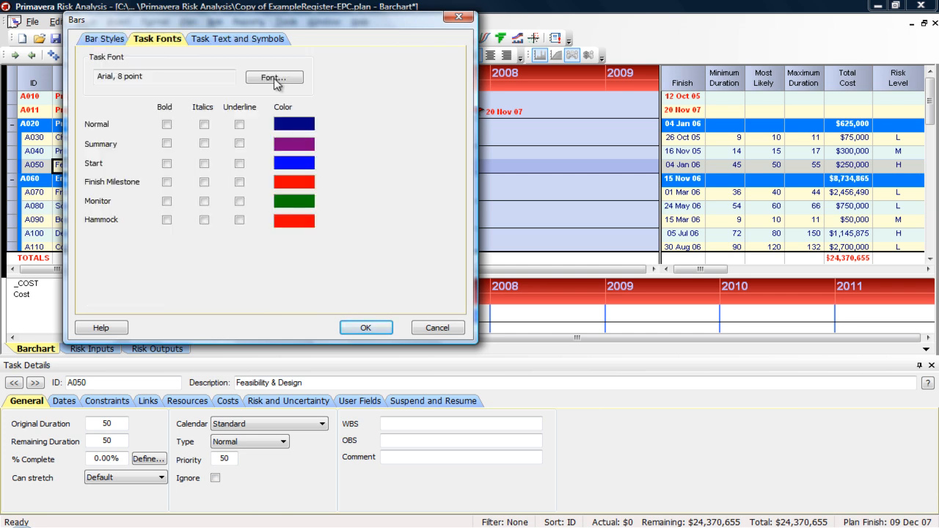
click(365, 328)
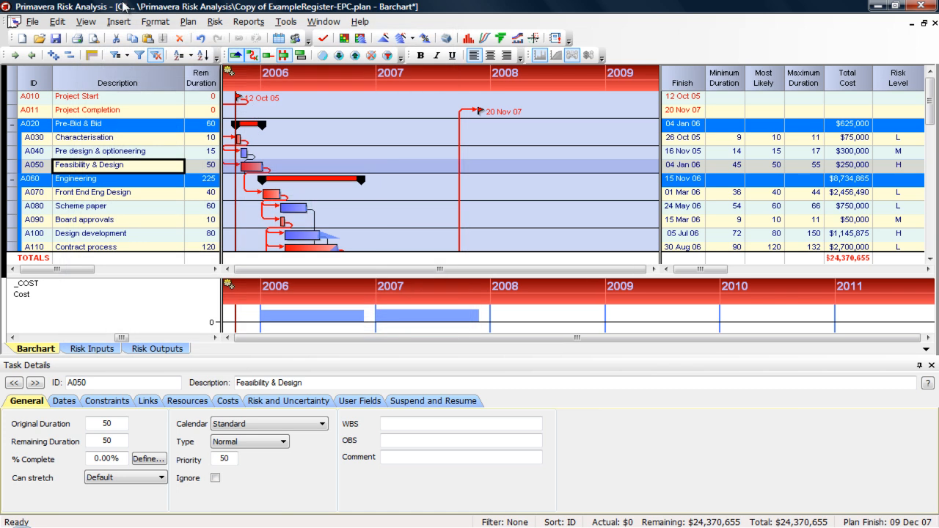
click(145, 27)
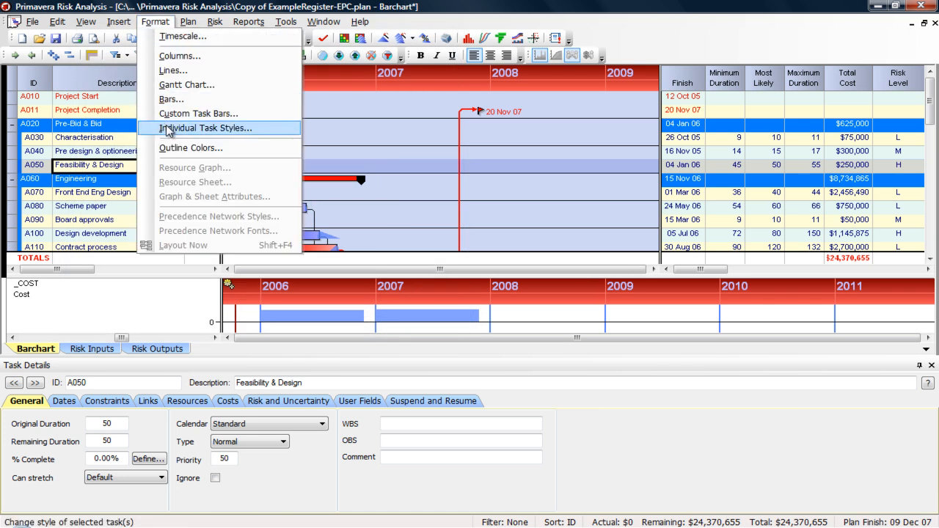
click(168, 115)
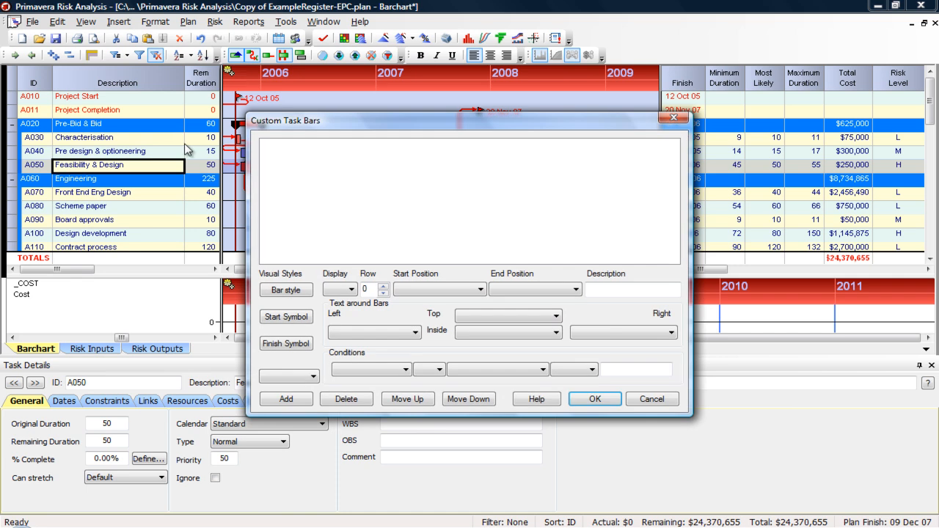
click(432, 295)
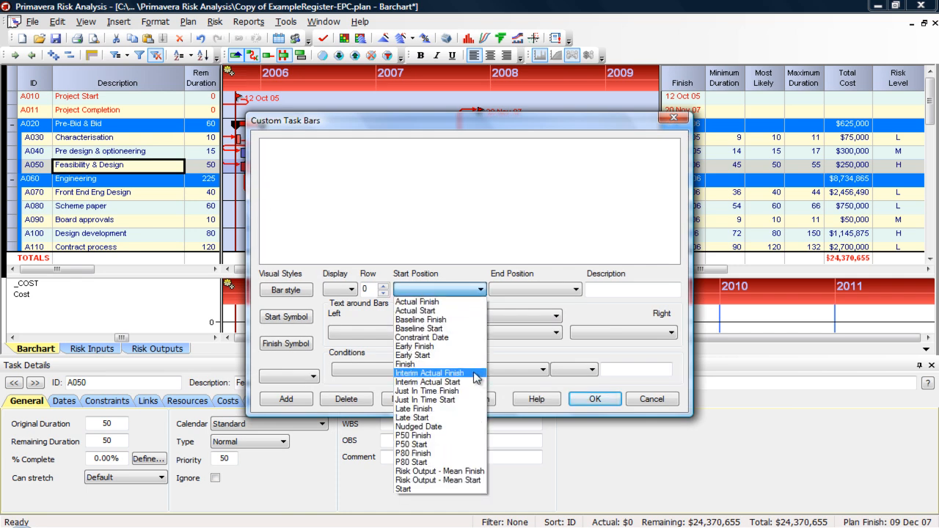
click(458, 462)
click(538, 289)
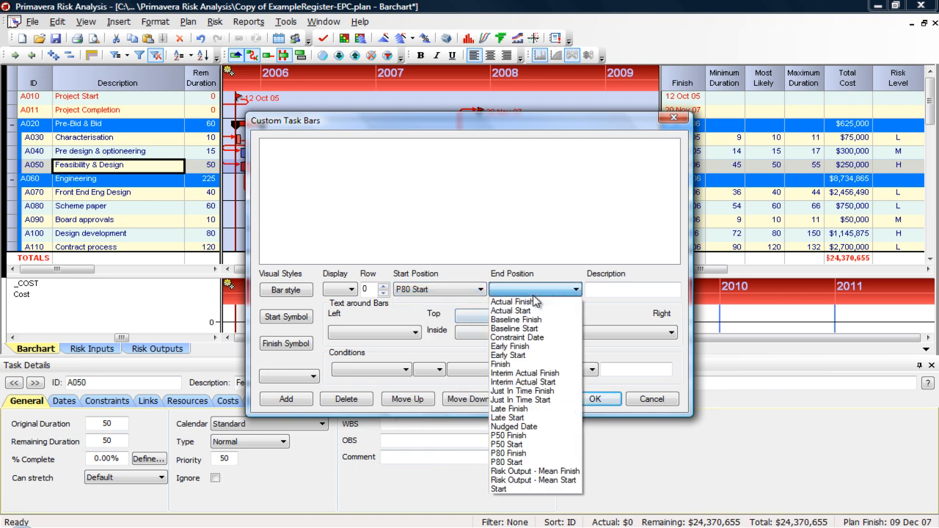
click(533, 454)
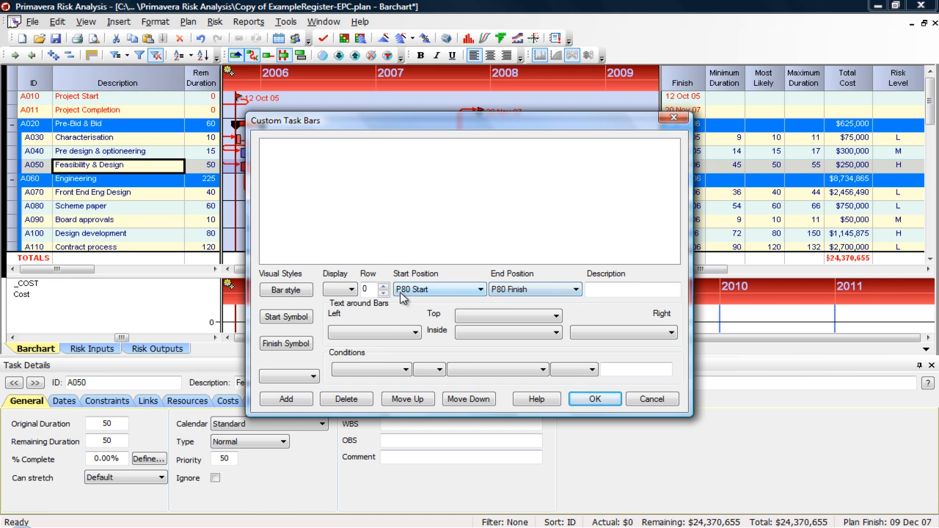
click(292, 290)
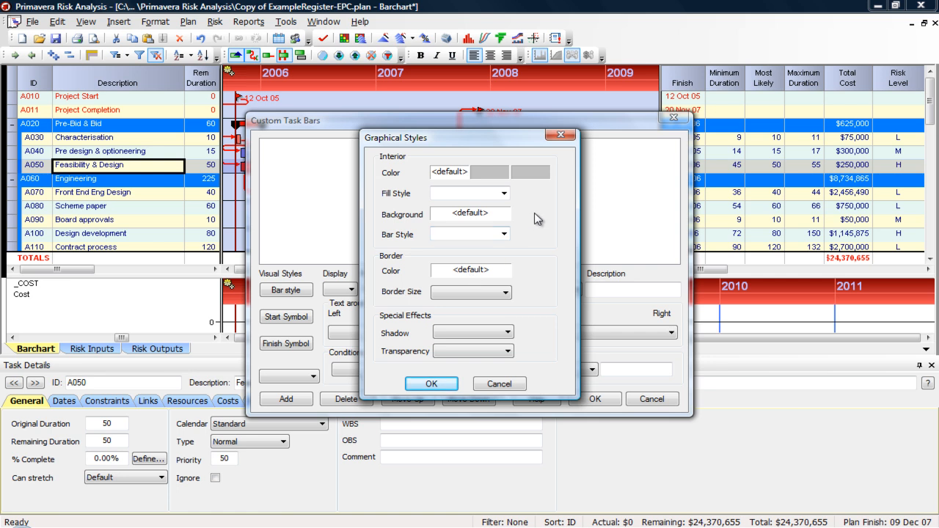
click(560, 135)
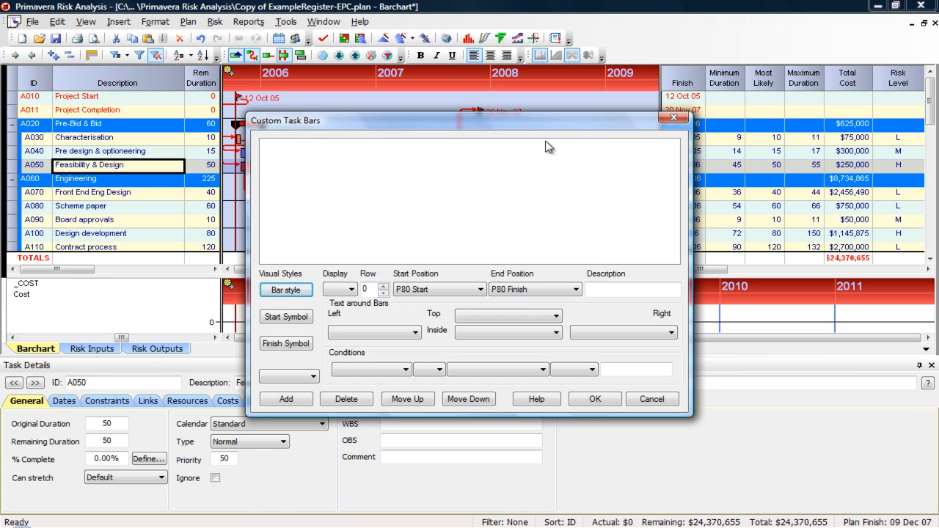
click(674, 117)
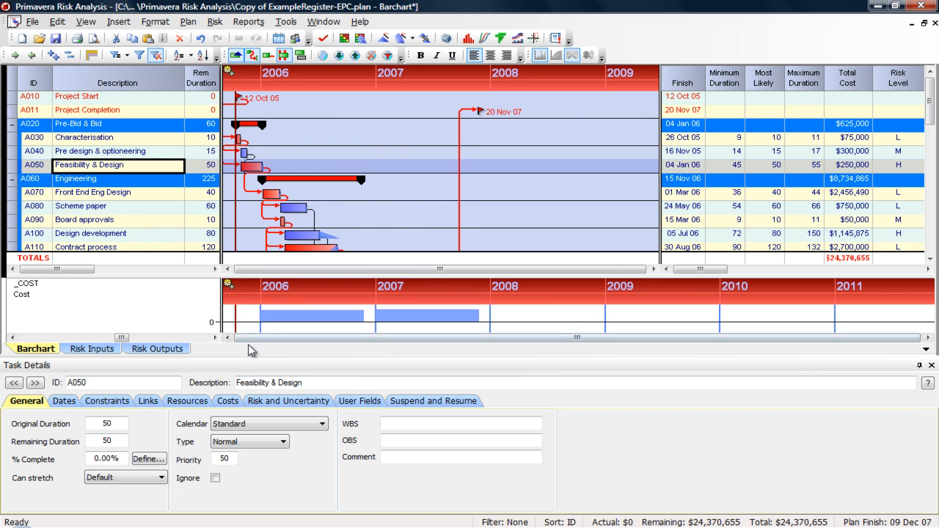
click(158, 348)
click(192, 22)
click(199, 25)
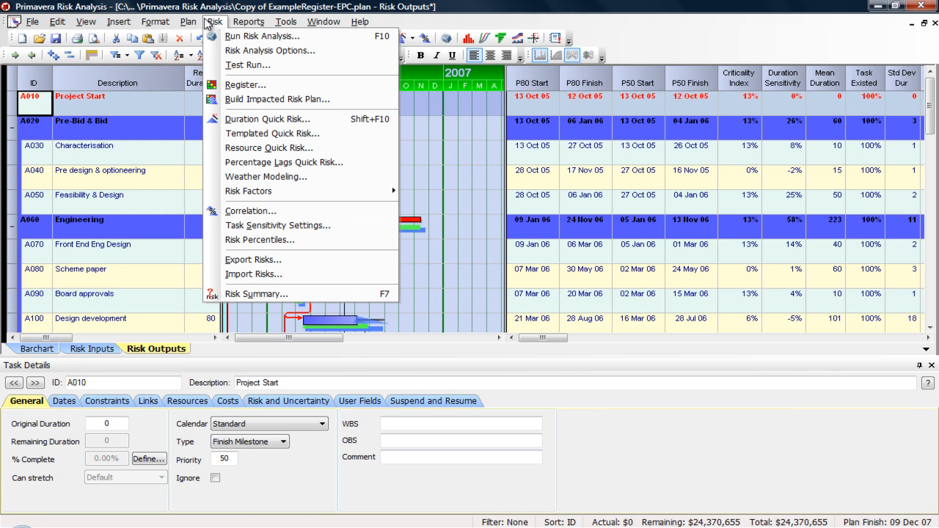
mouse_move(164, 23)
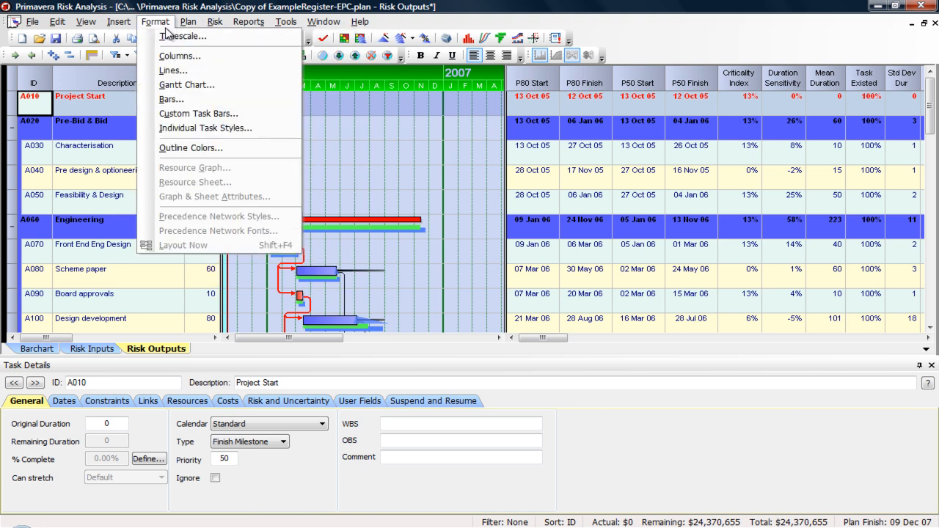
click(176, 113)
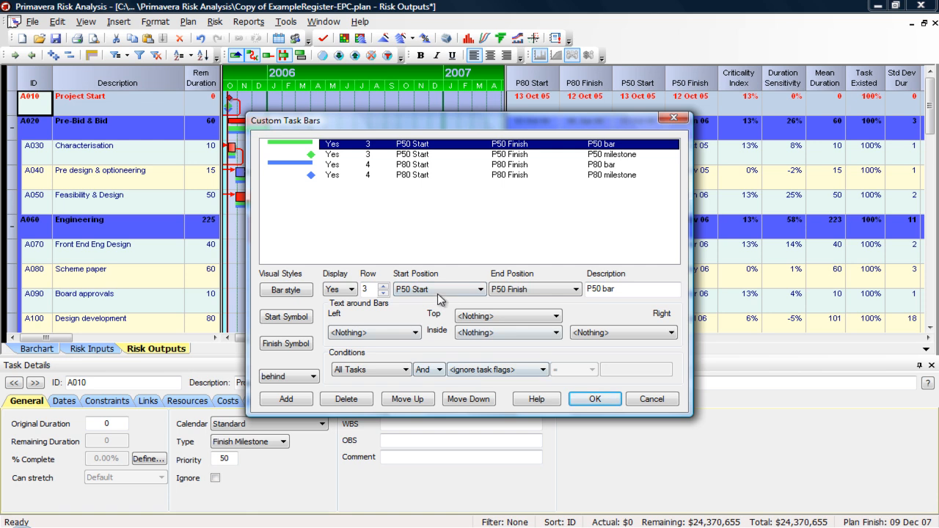
click(367, 334)
click(443, 353)
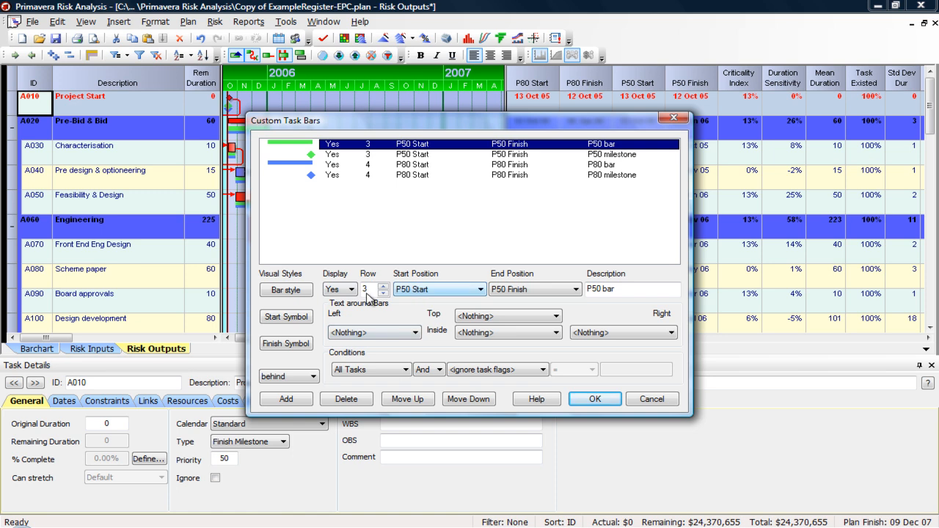
click(638, 399)
click(154, 23)
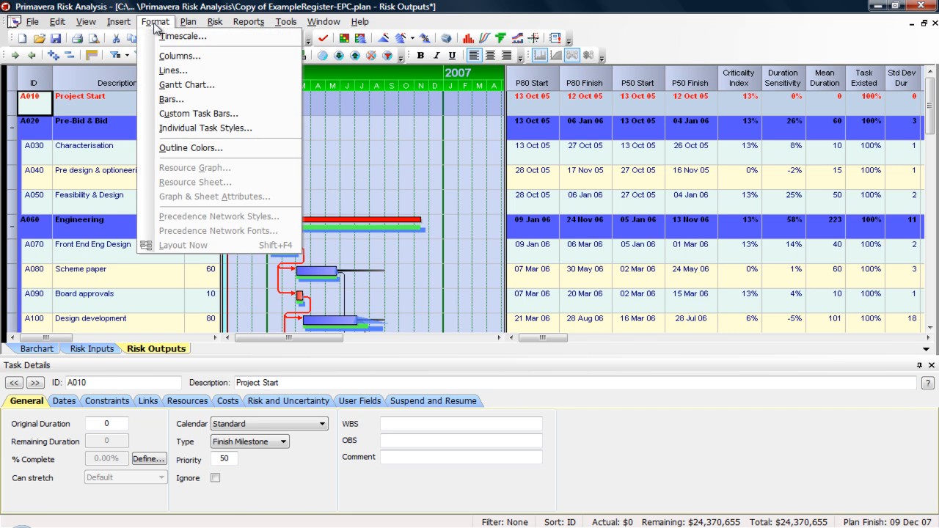
click(45, 349)
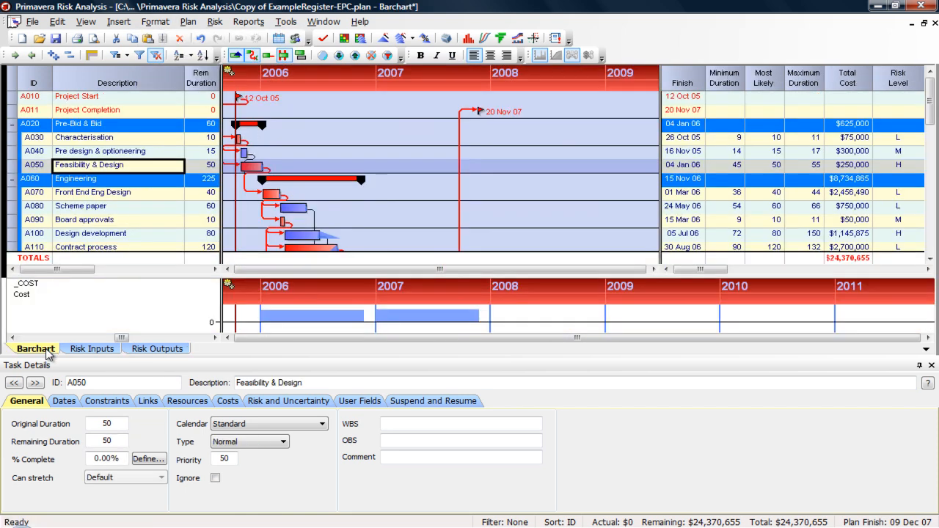
- Change the Level 1 Background outline colour from blue to purple, then select Pre-Bid & Bid
click(155, 23)
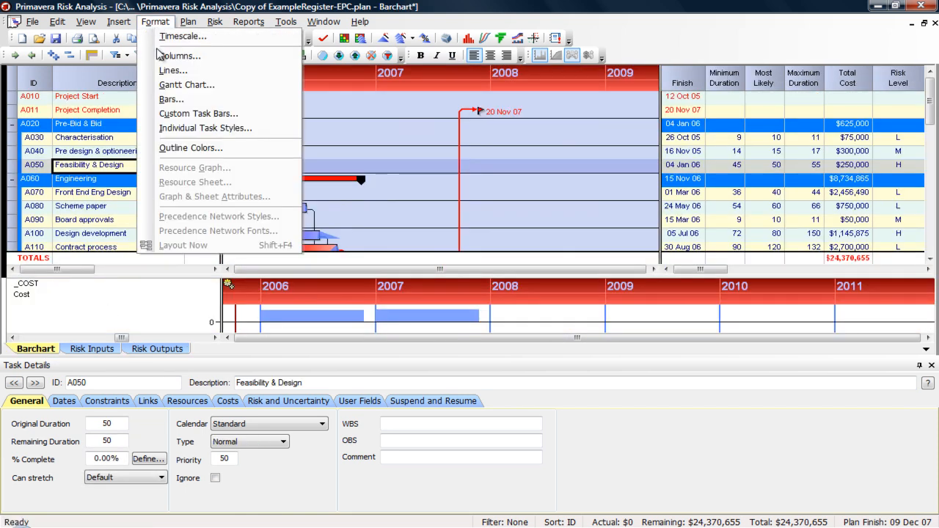
click(204, 148)
drag(393, 140, 247, 85)
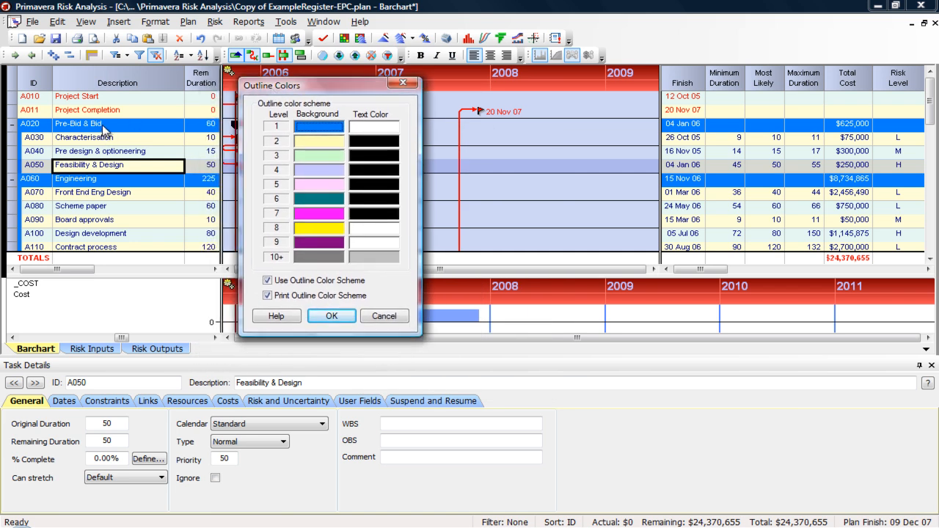
click(335, 132)
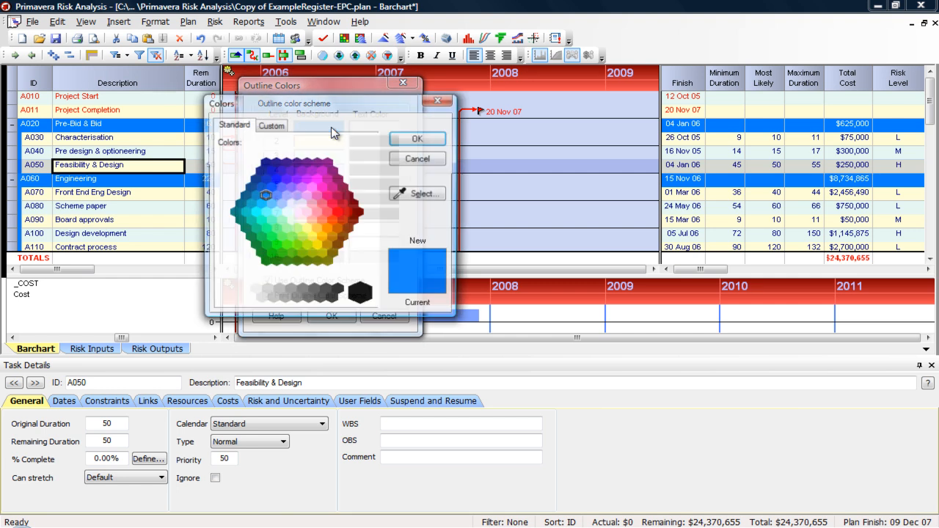
click(329, 169)
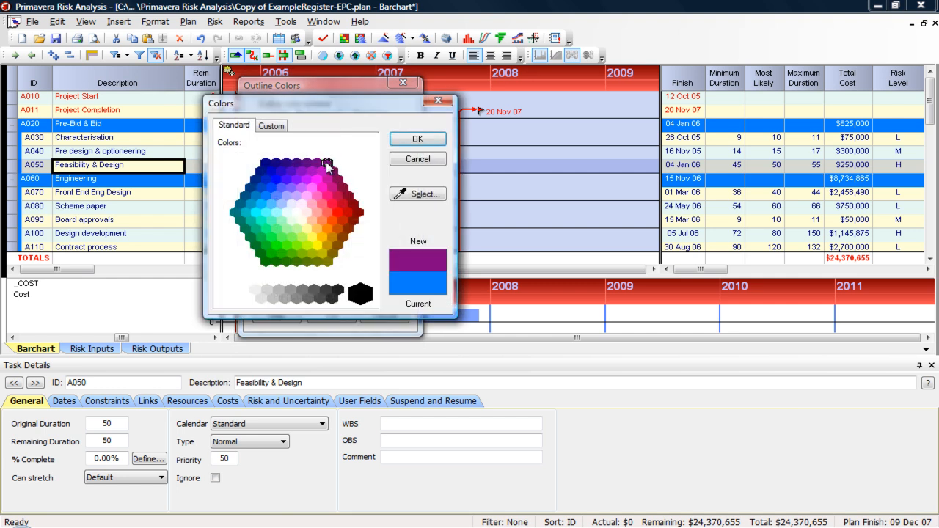
click(417, 139)
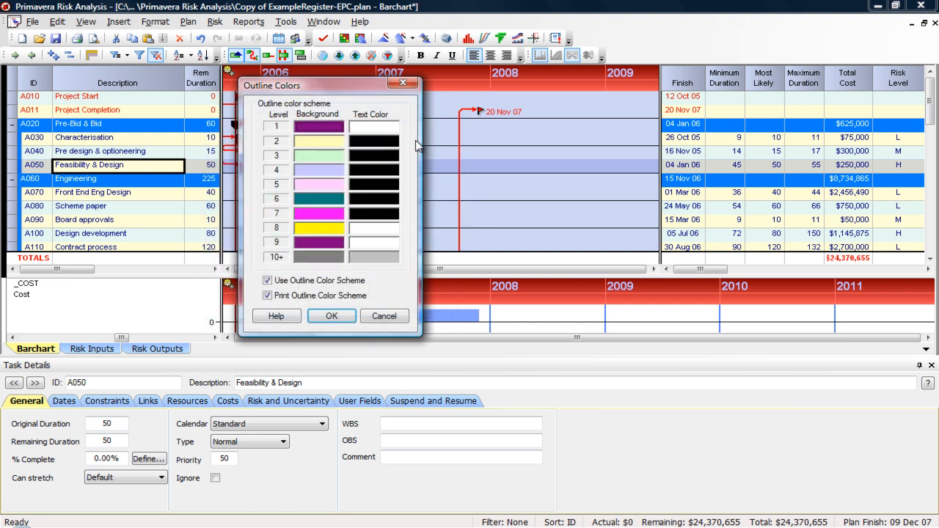
click(333, 314)
click(117, 123)
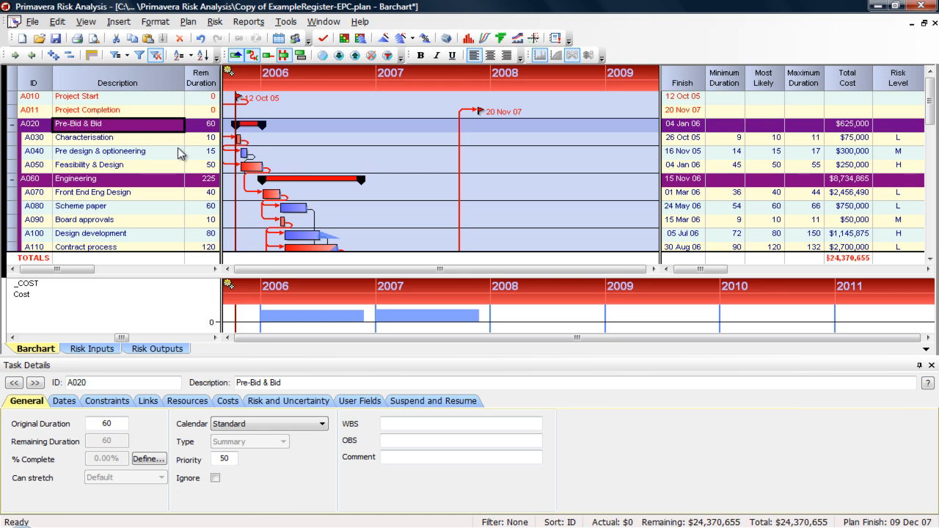
key(Down)
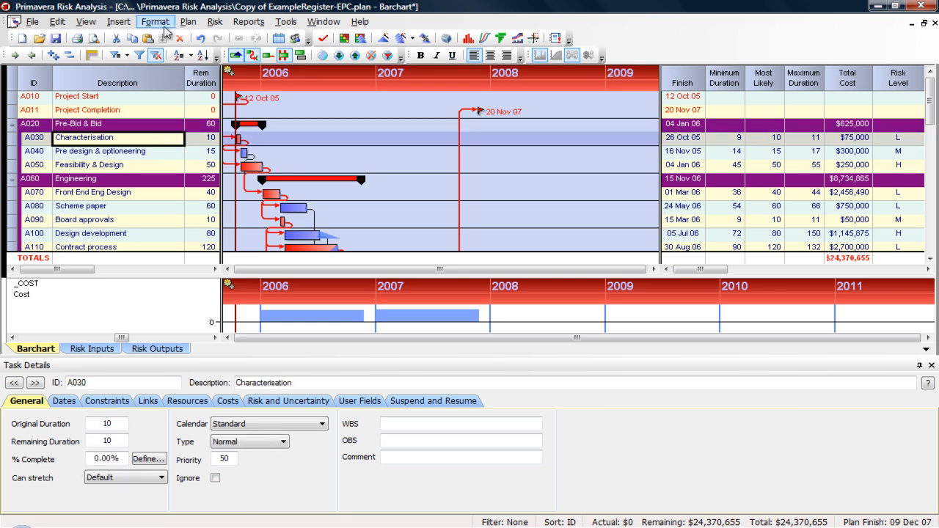
click(170, 22)
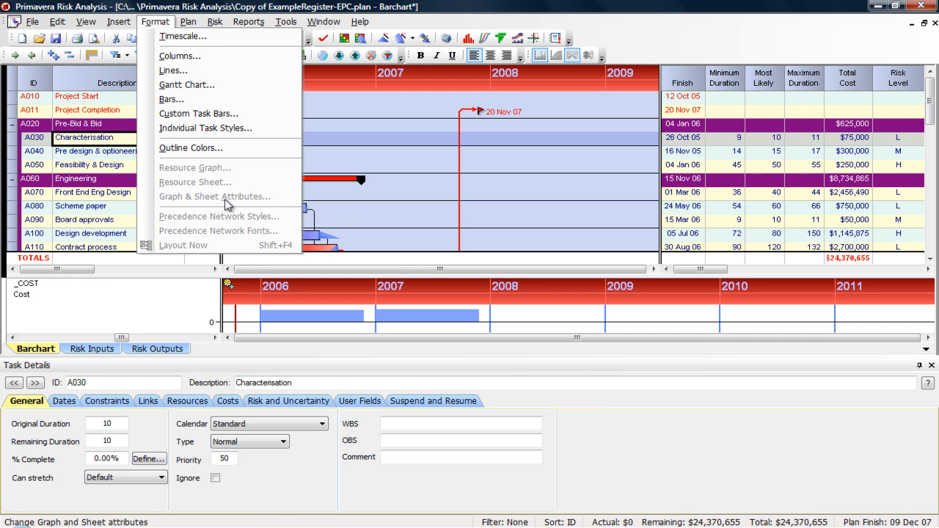
click(123, 154)
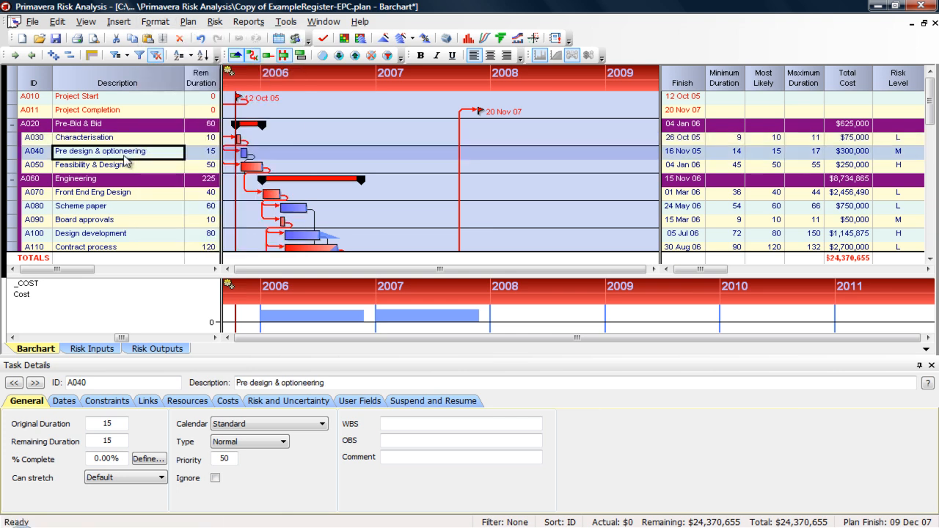
click(93, 23)
click(141, 4)
click(158, 196)
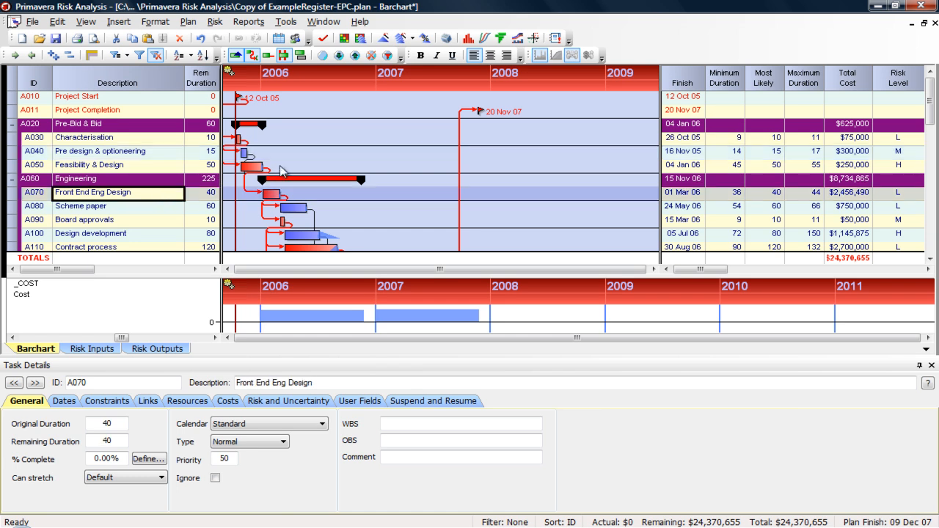
click(155, 21)
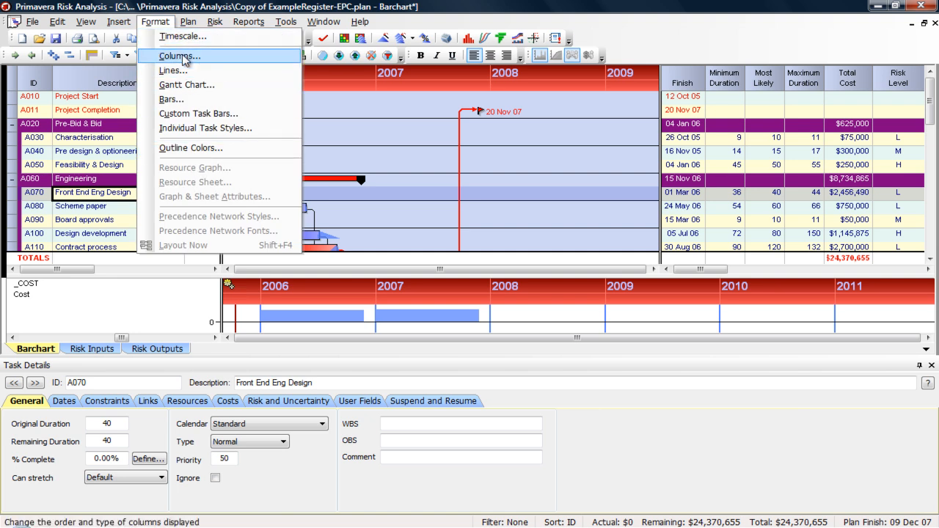
mouse_move(190, 21)
click(226, 3)
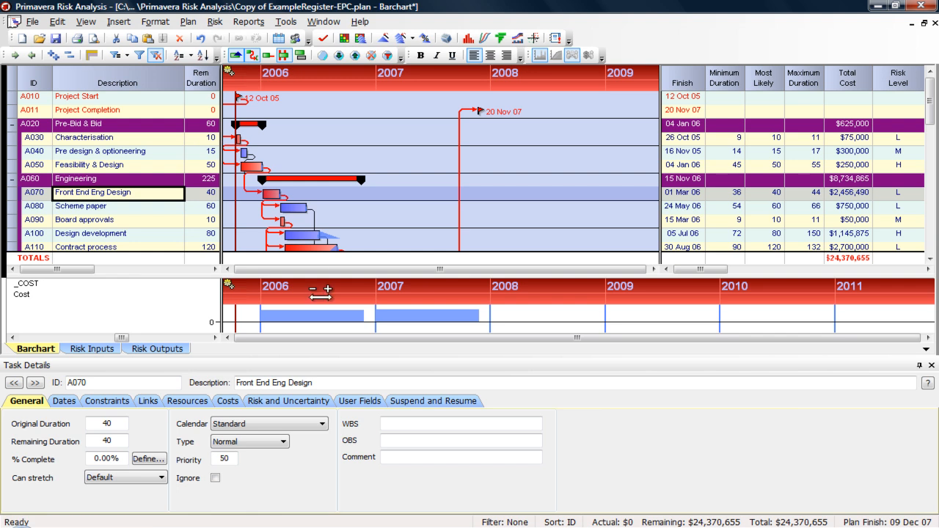
- Activate the lower cost graph and inspect the Supply graph type in Resource Graph Styles
click(324, 311)
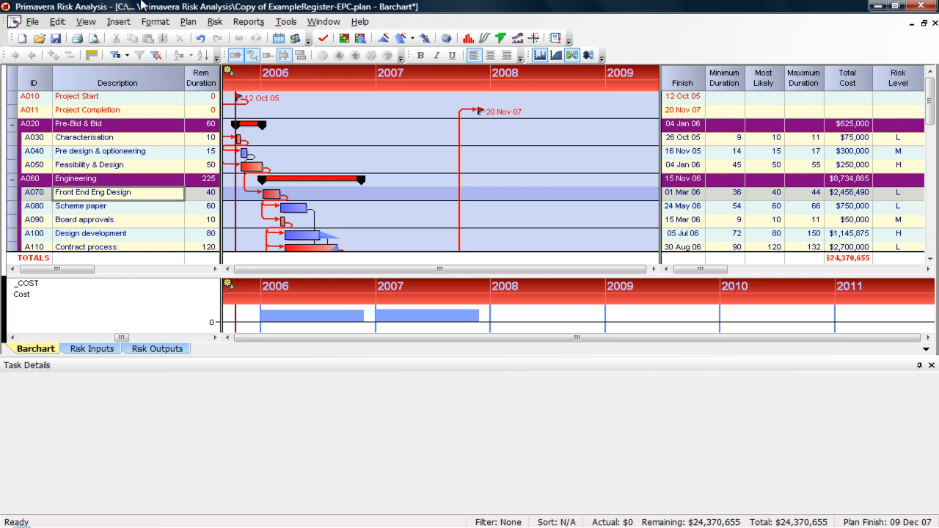
click(142, 24)
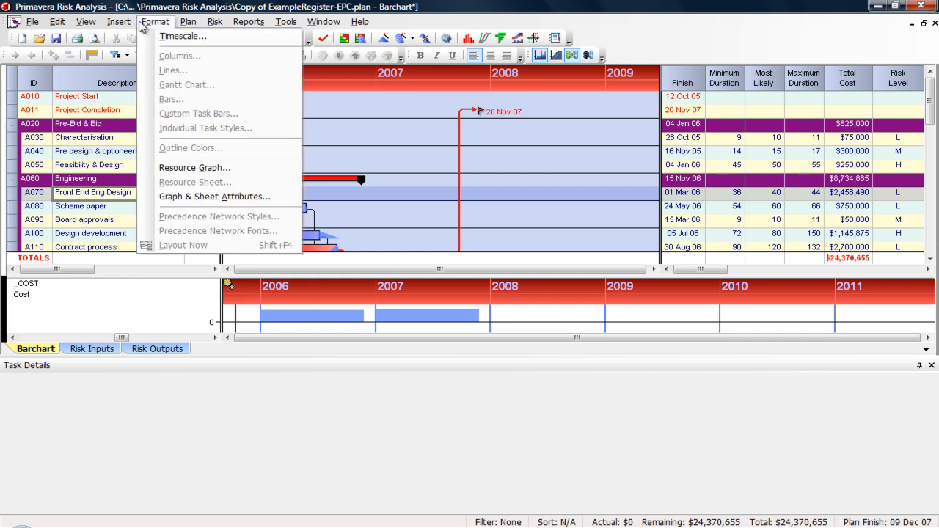
click(189, 169)
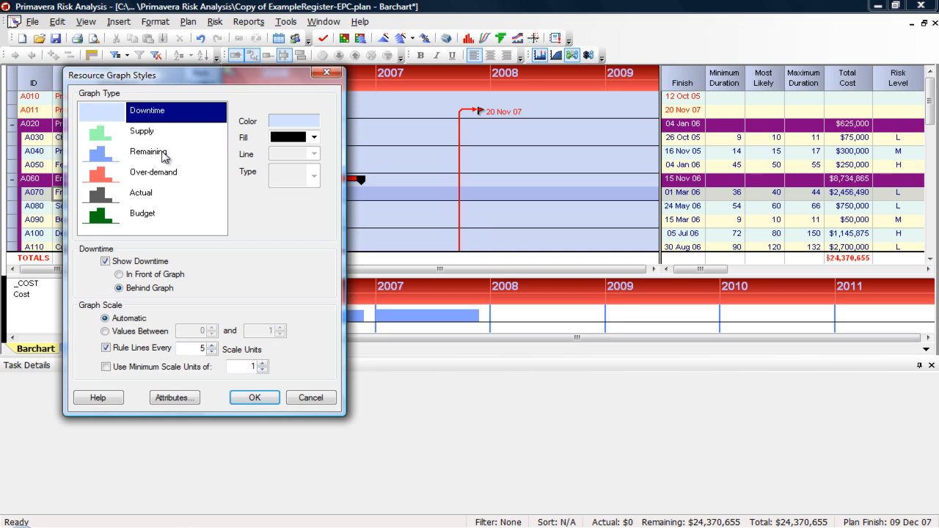
click(147, 134)
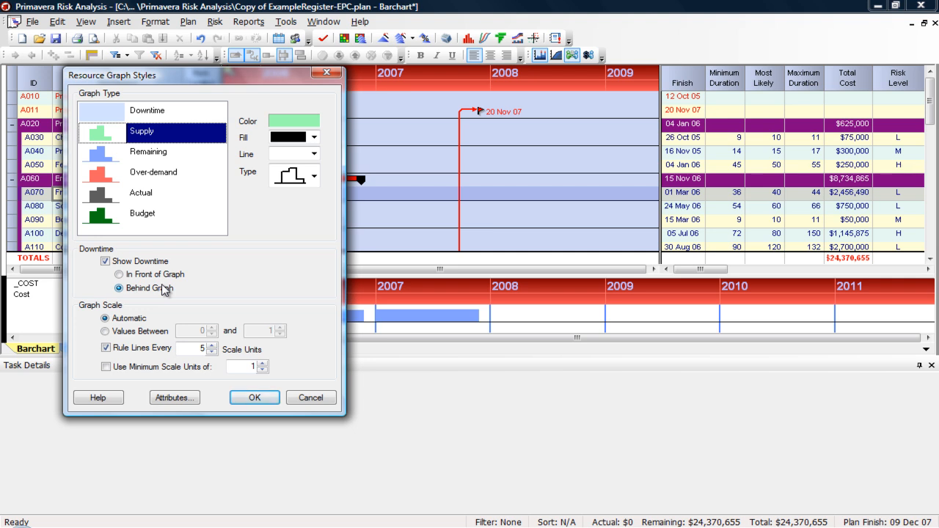
- Cancel the graph styles and insert the Pert Network: Standard view into the lower pane
click(308, 398)
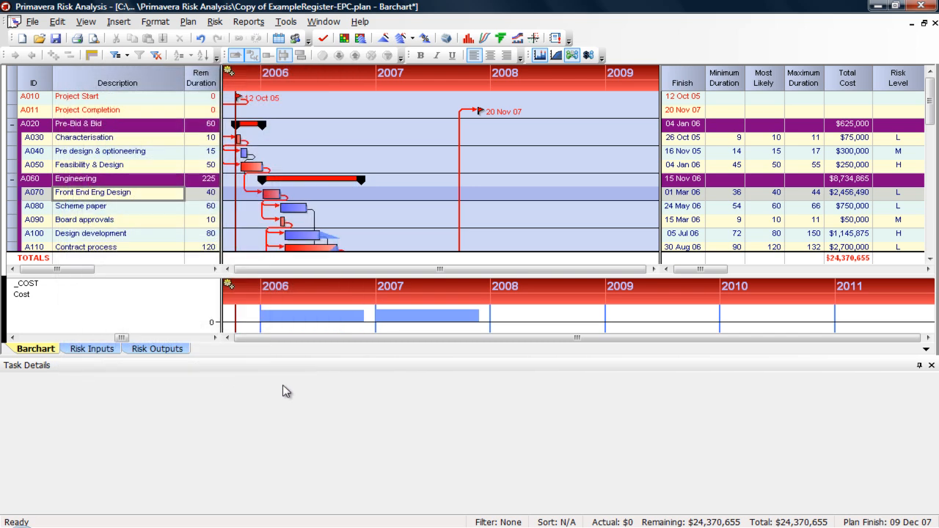
click(86, 22)
mouse_move(103, 68)
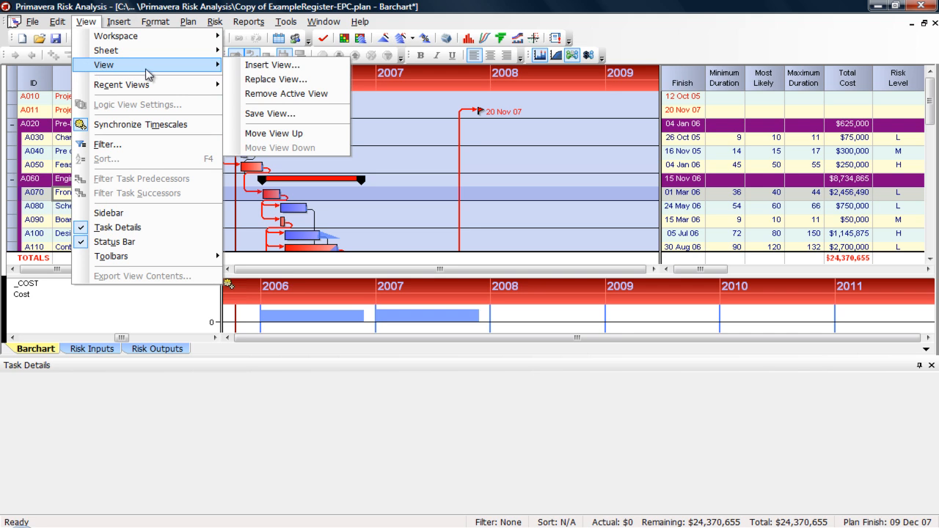
click(249, 66)
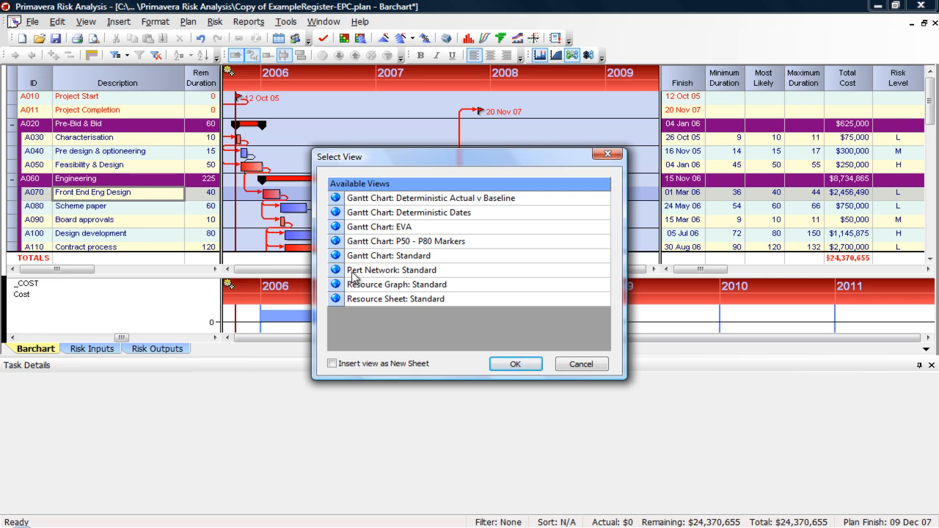
double_click(387, 270)
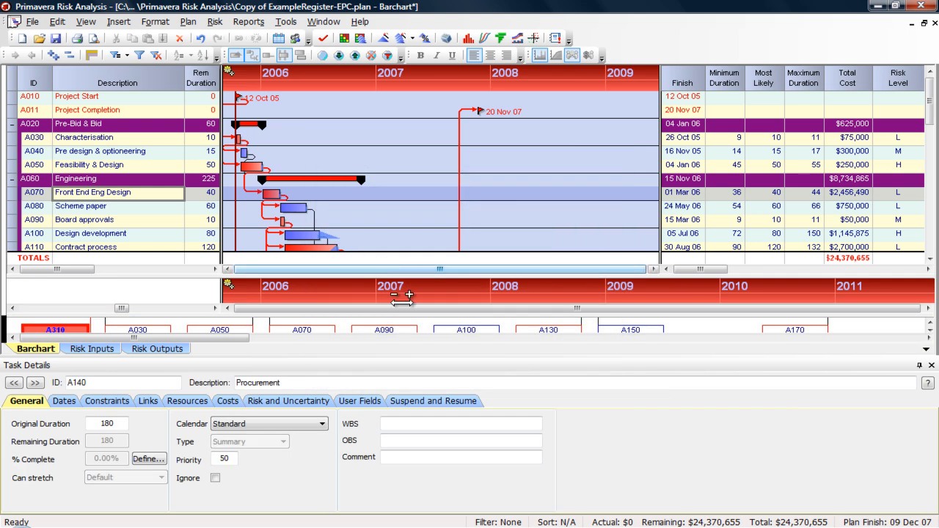
- Look at Precedence Network Styles and close it without changes
click(195, 23)
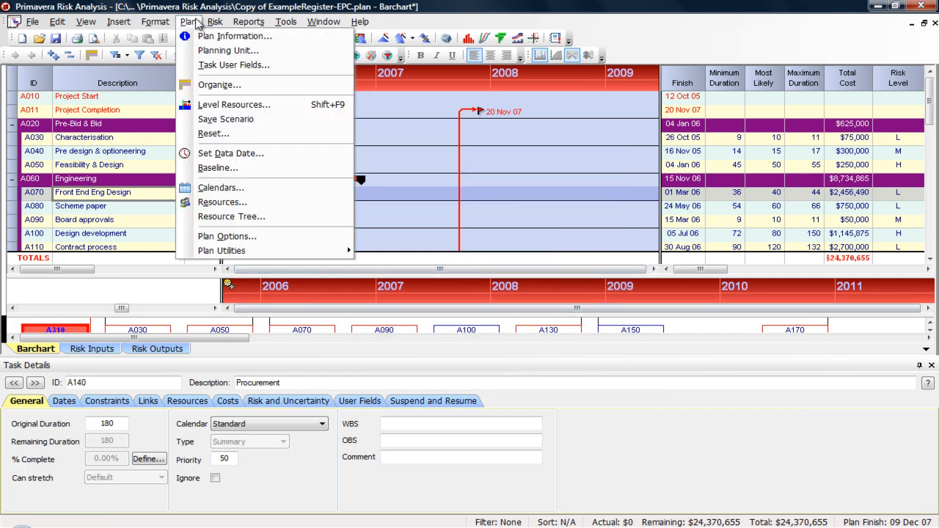
mouse_move(155, 22)
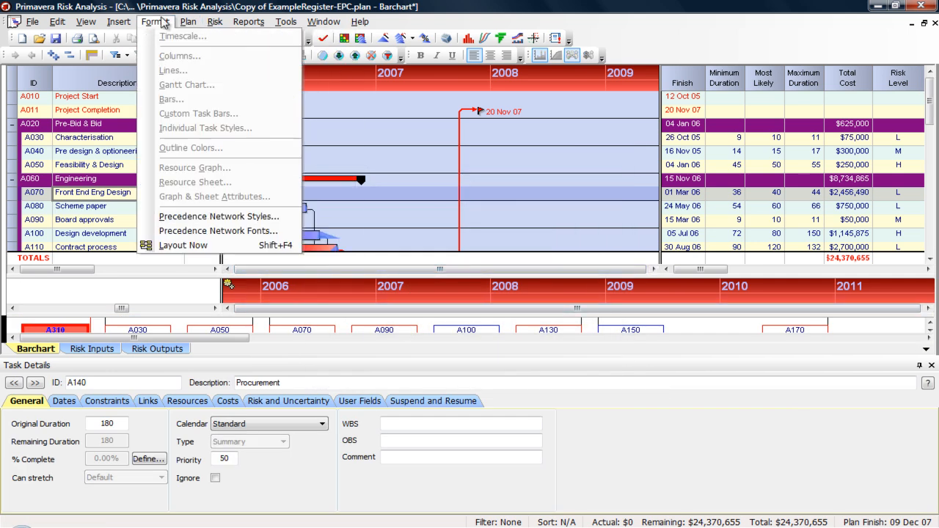
click(223, 217)
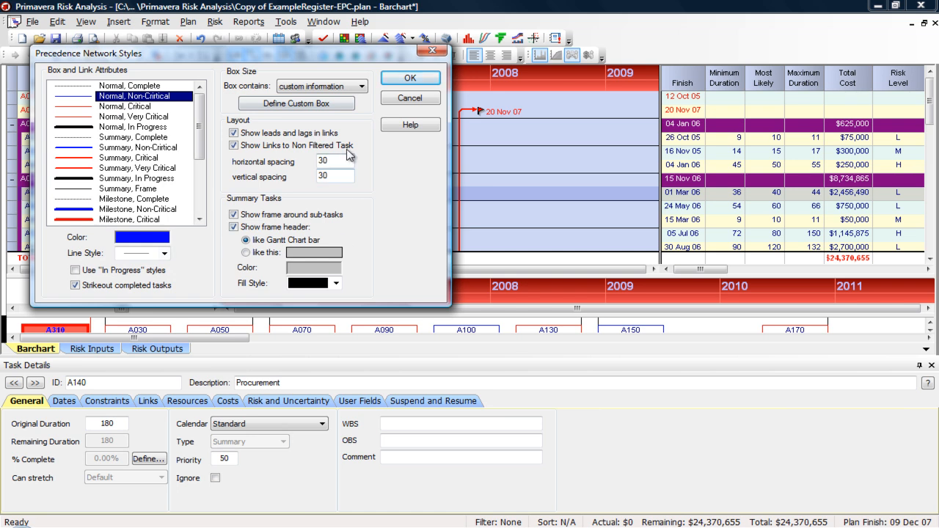
click(432, 50)
click(160, 22)
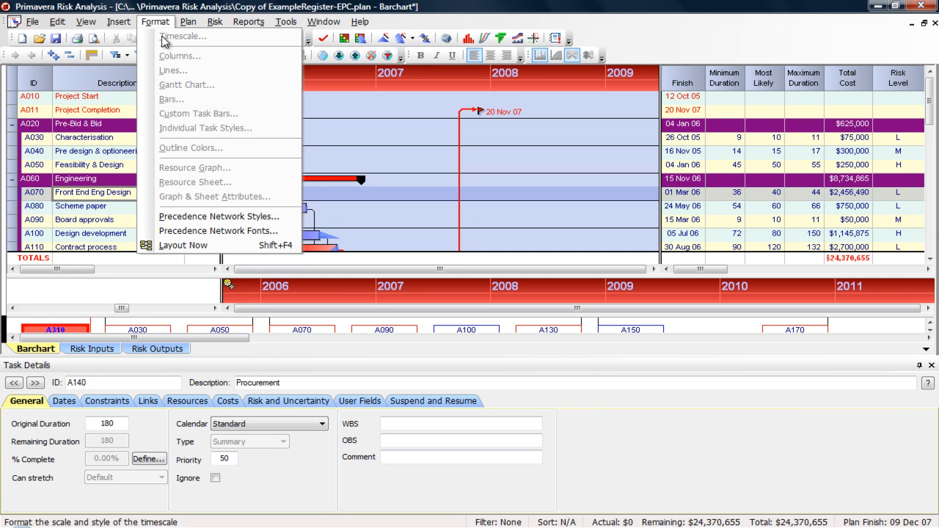
- Select the Pre design & optioneering task in the upper barchart and bring up the Format menu
click(114, 139)
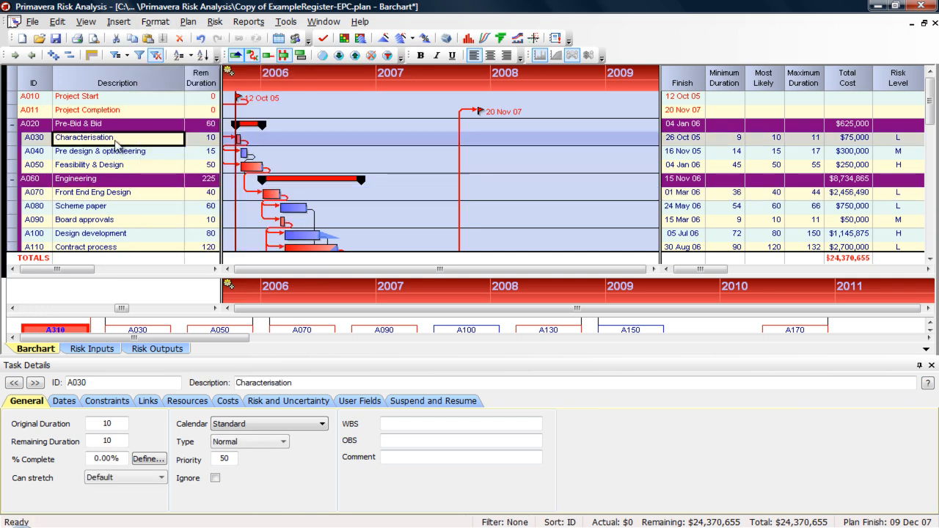
click(113, 138)
click(116, 155)
click(155, 22)
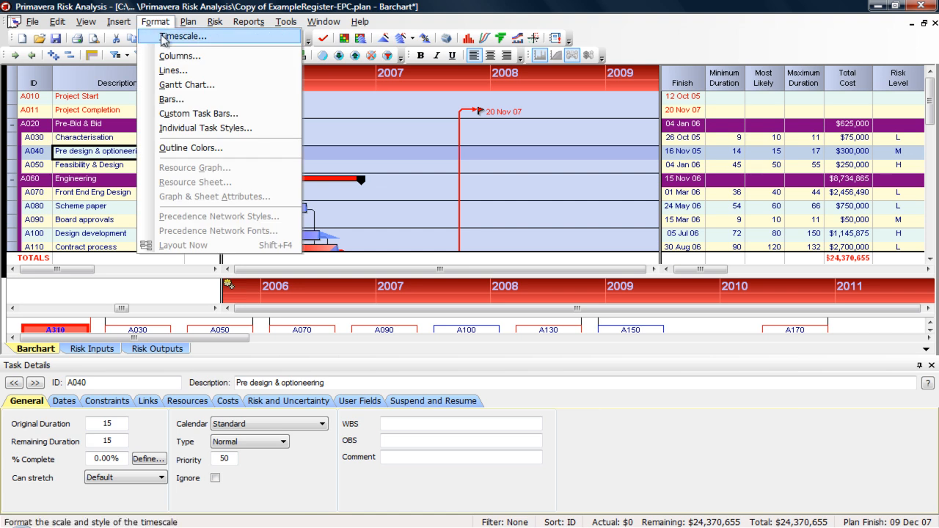